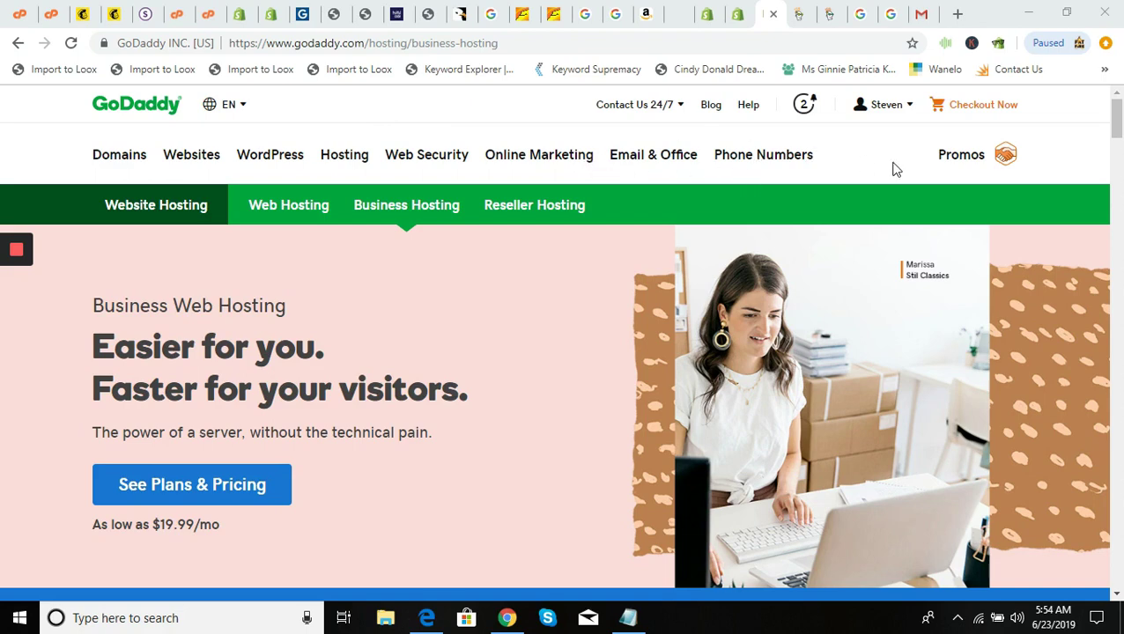
Start redeeming the Email Forwarding credit under My Products' Additional Products in GoDaddy
left_click(880, 117)
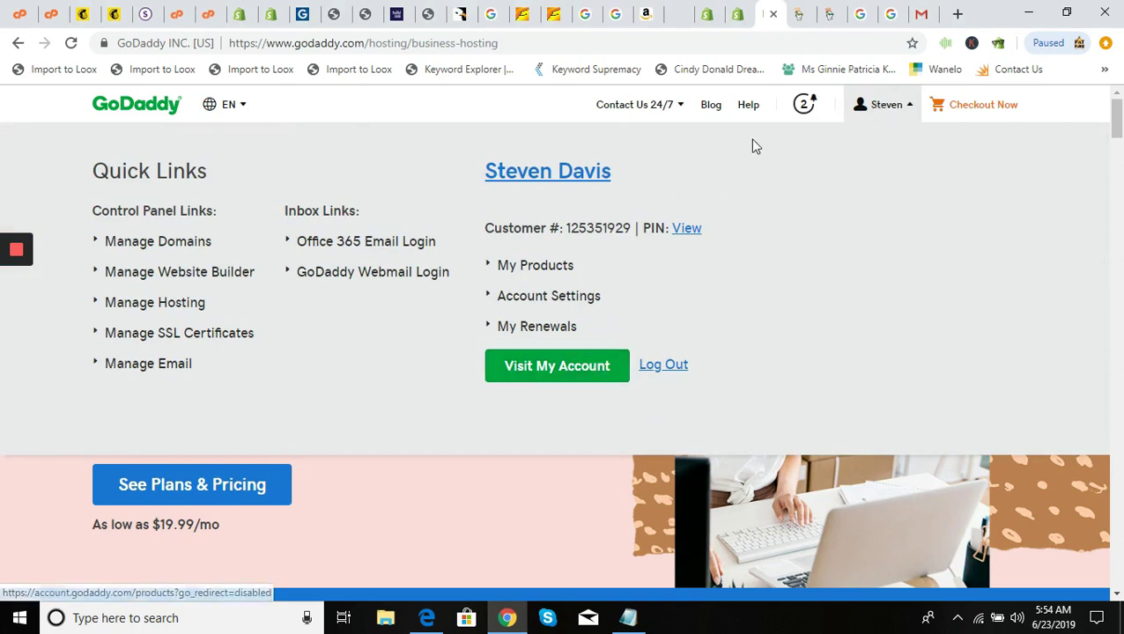
left_click(798, 19)
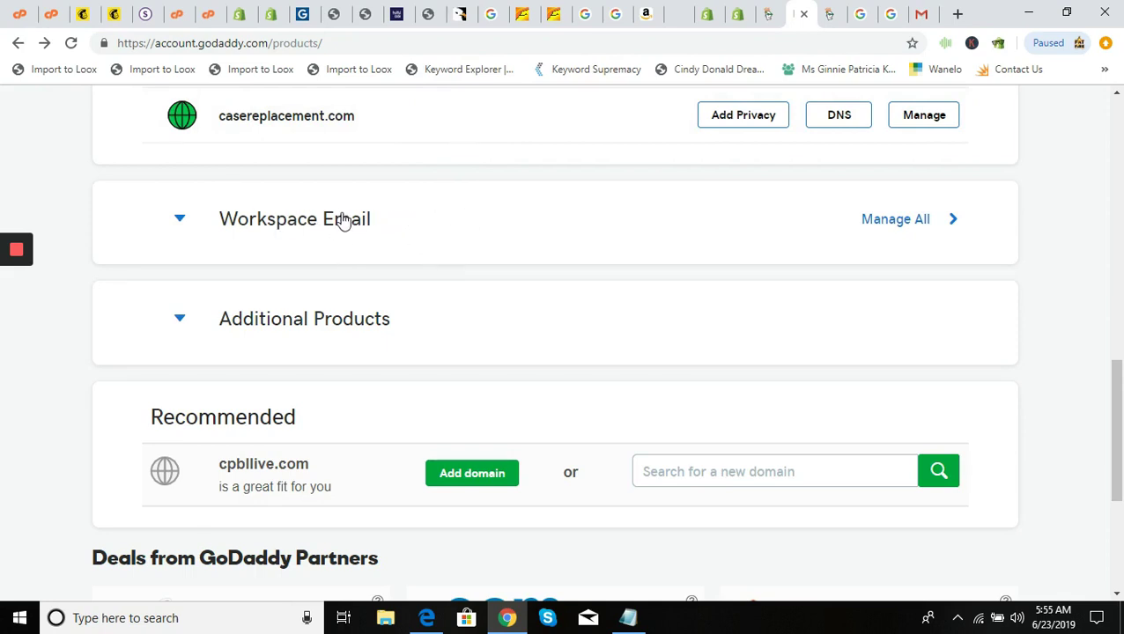
left_click(189, 322)
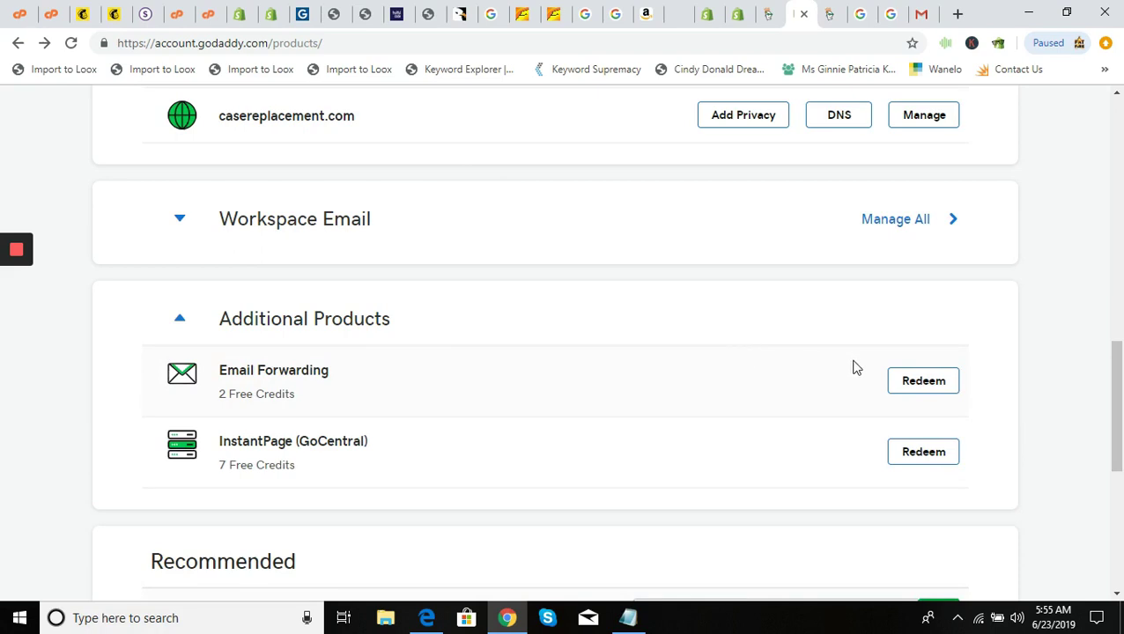
left_click(910, 384)
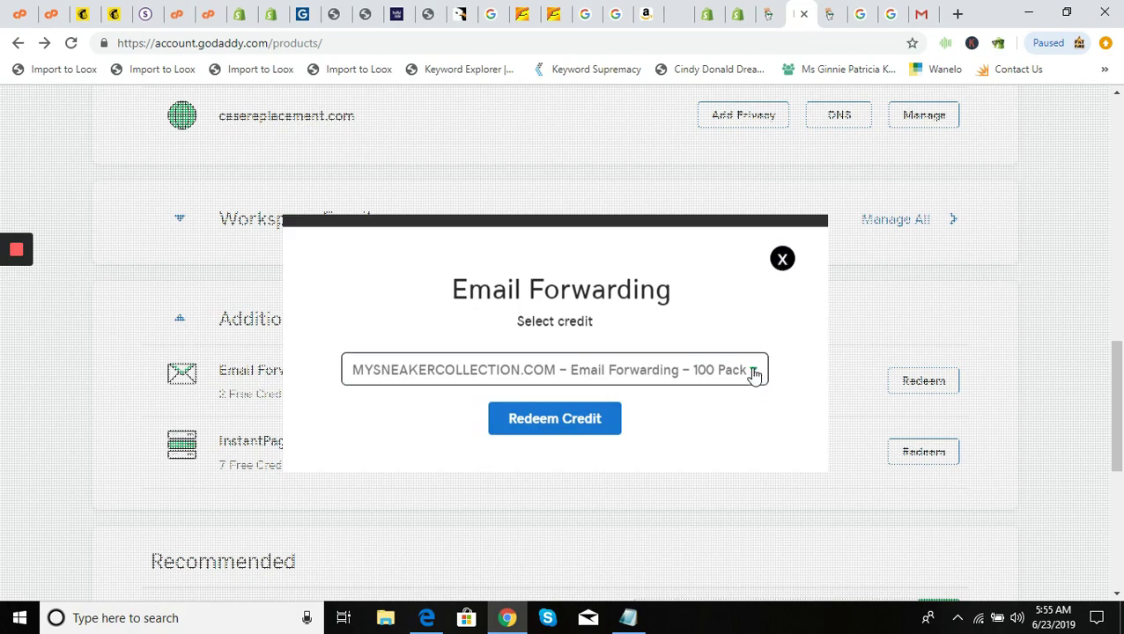
Leave the first domain's forwarding credit selected, close the dialog, and go to Workspace Control Center
left_click(753, 373)
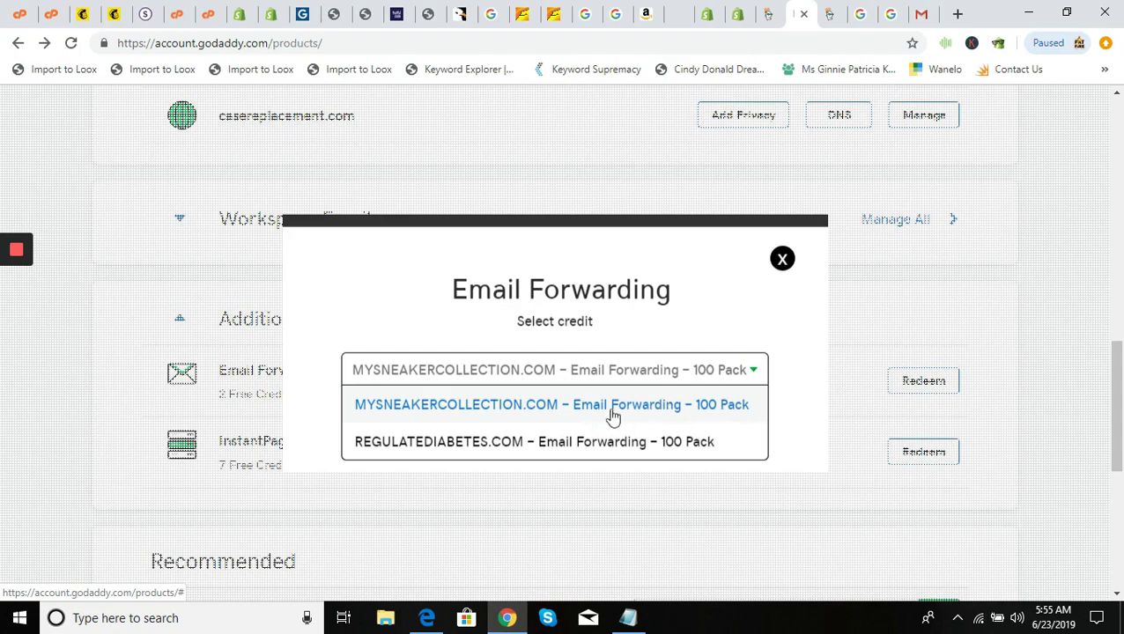
left_click(730, 320)
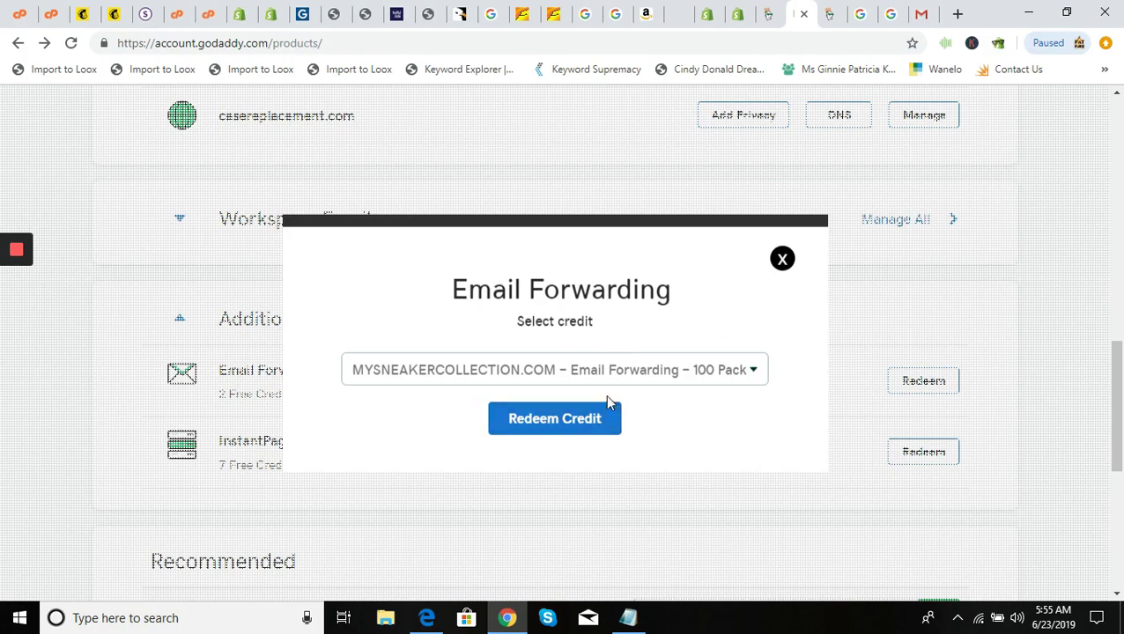
left_click(782, 259)
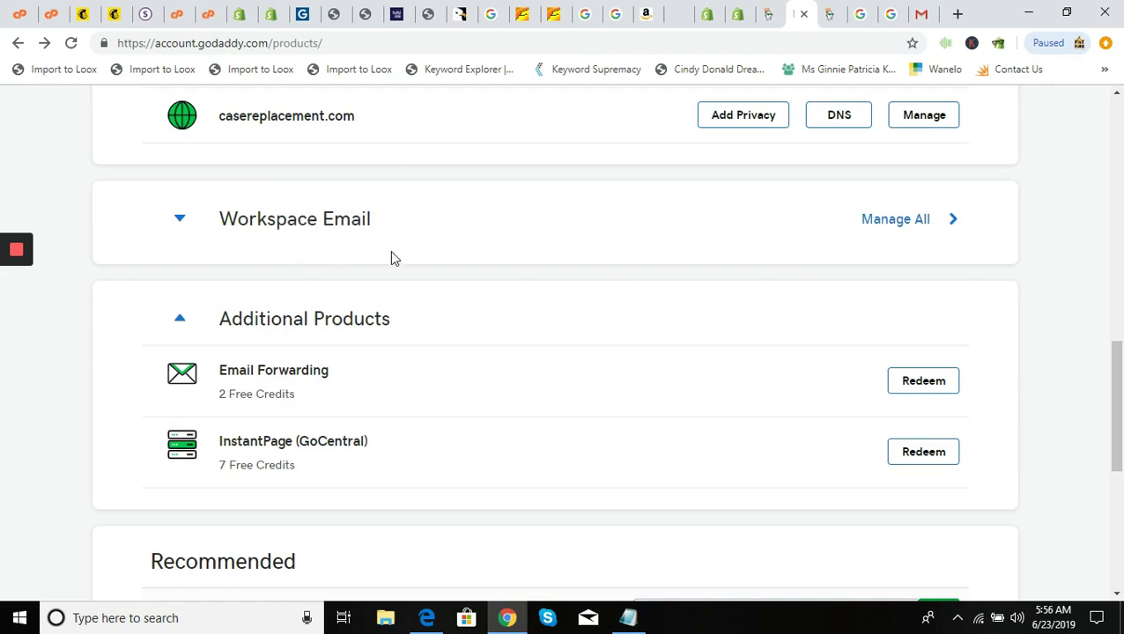
left_click(829, 16)
Start a new forwarding address and paste the casereplacement.com support address as the forwarded address
mouse_move(230, 301)
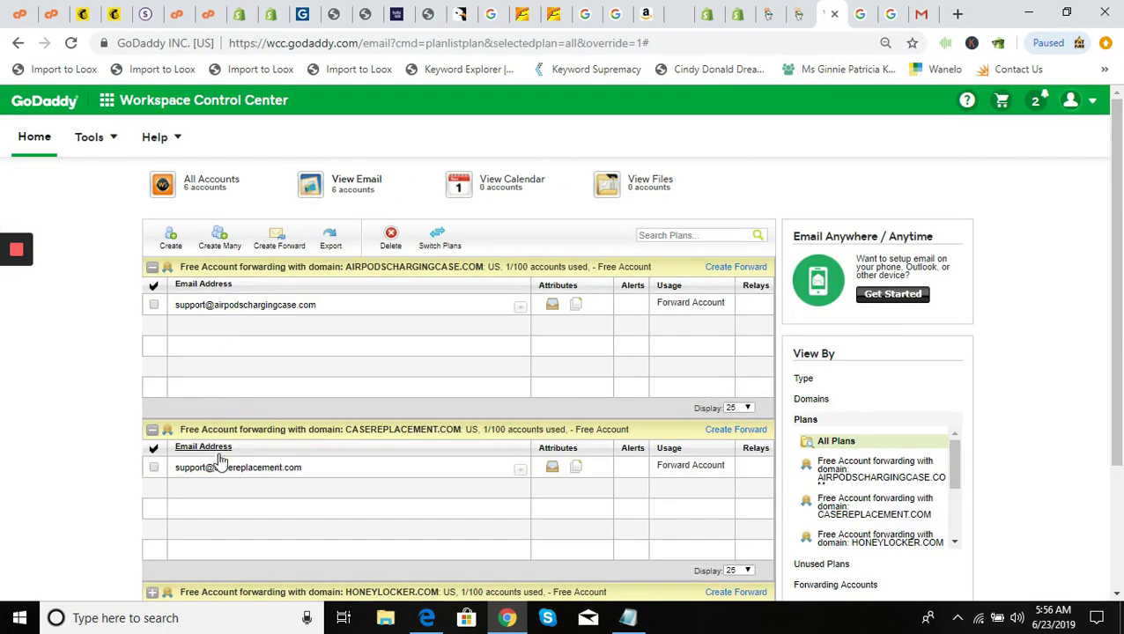
left_click(171, 237)
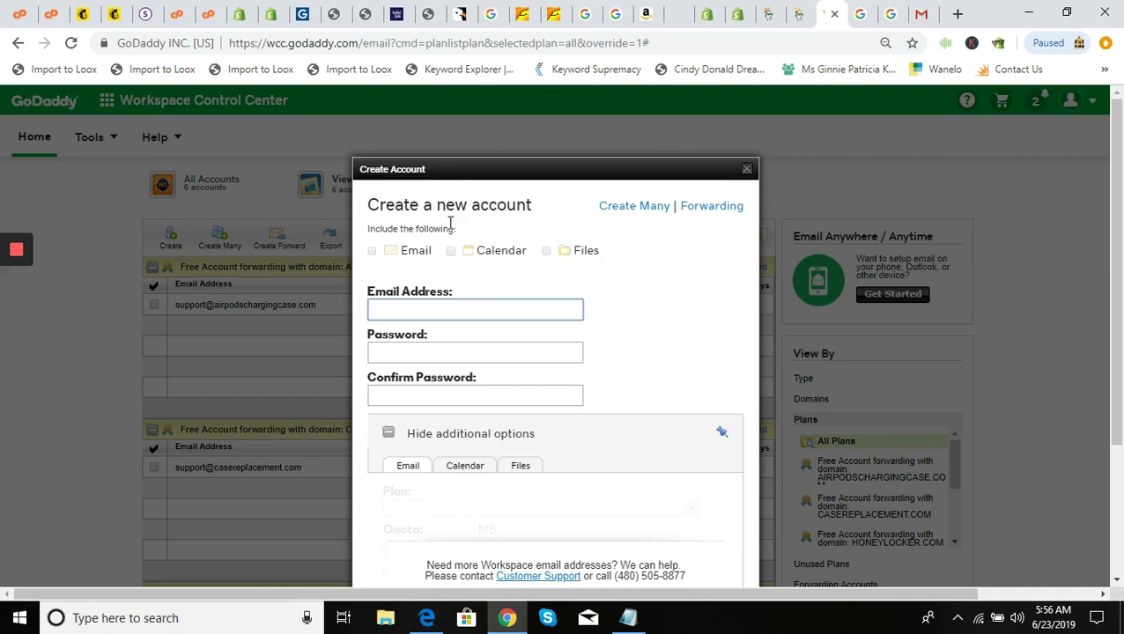
left_click(696, 208)
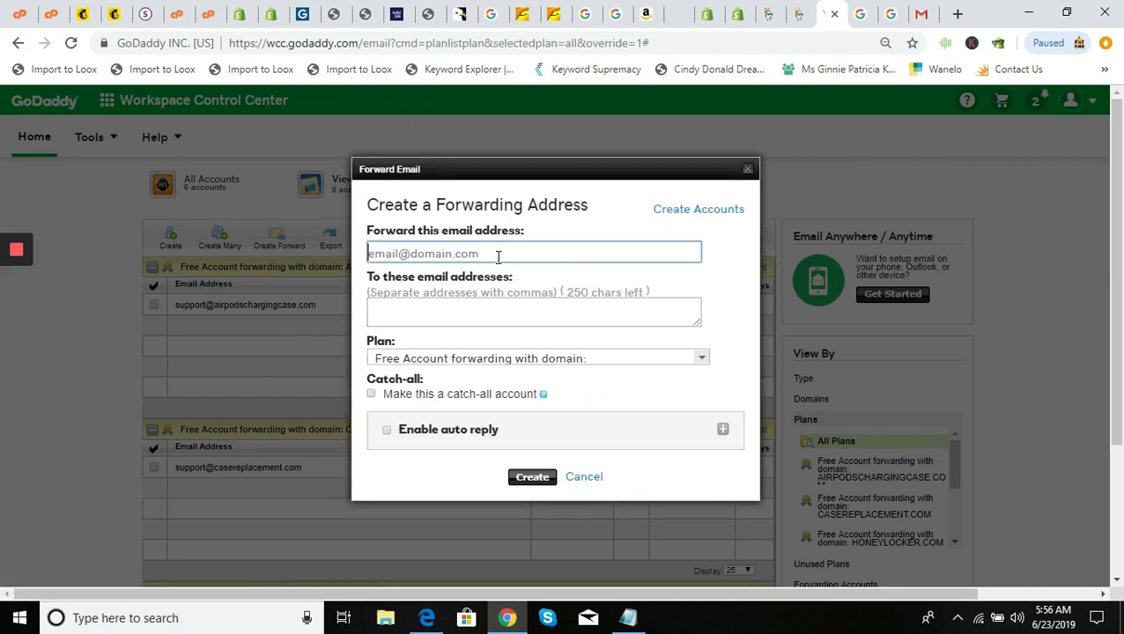
key("alt+Tab")
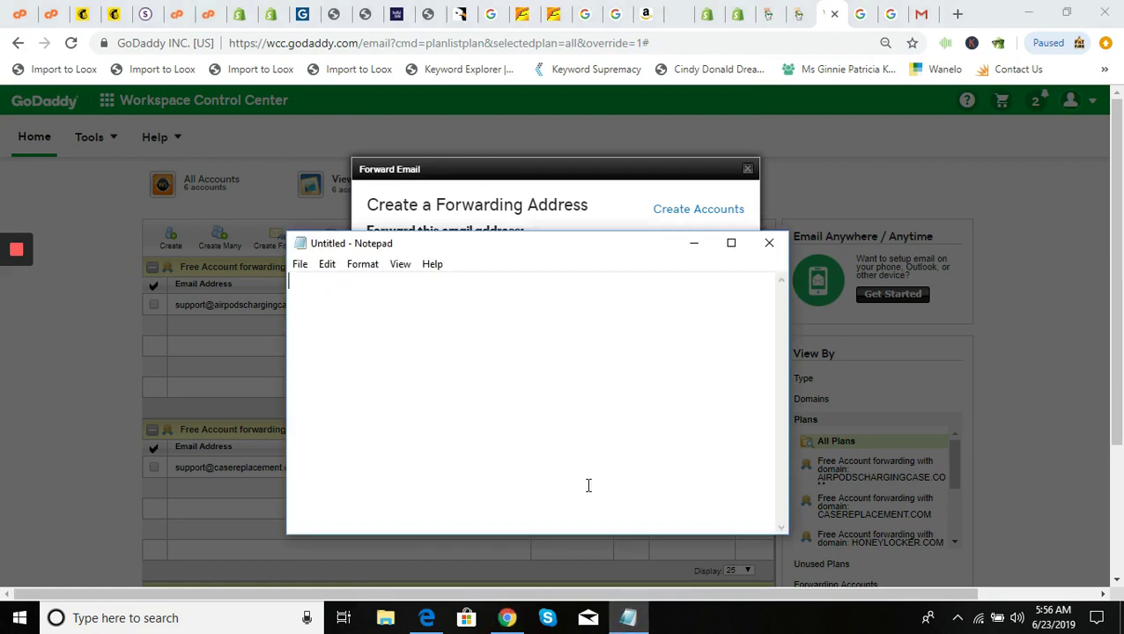
key("ctrl+v")
key("ctrl+a")
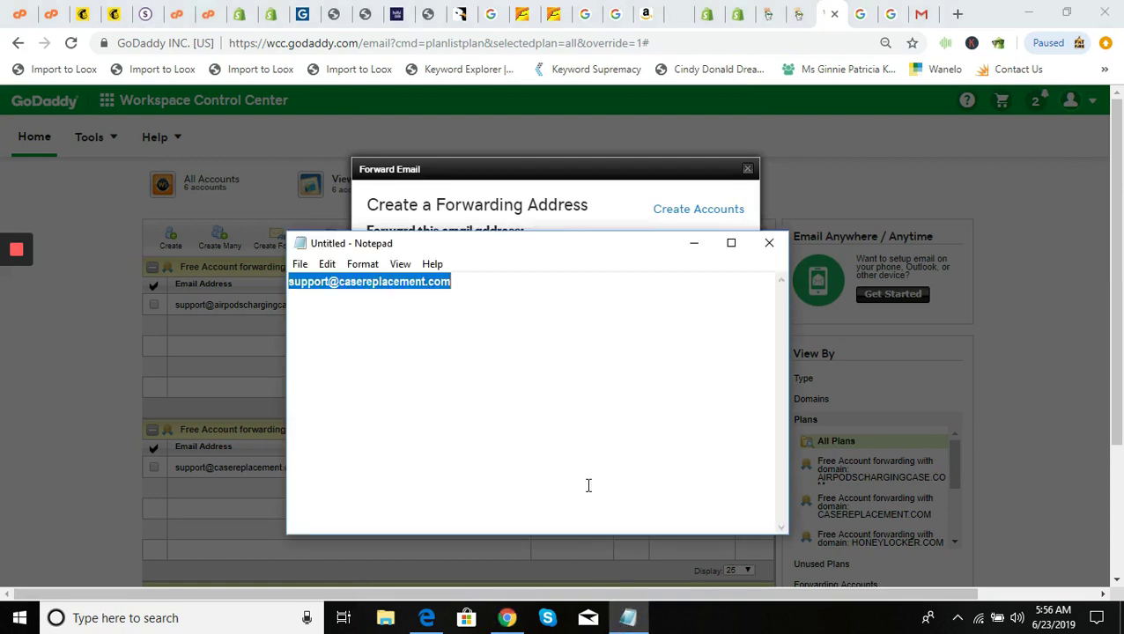
right_click(407, 286)
left_click(442, 317)
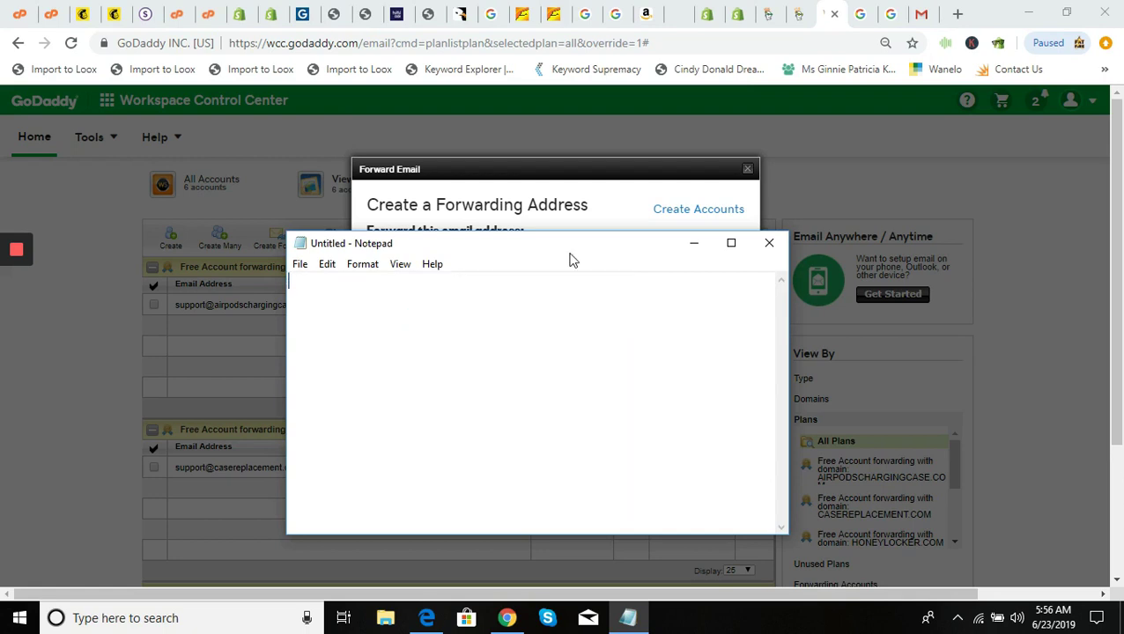
left_click(694, 243)
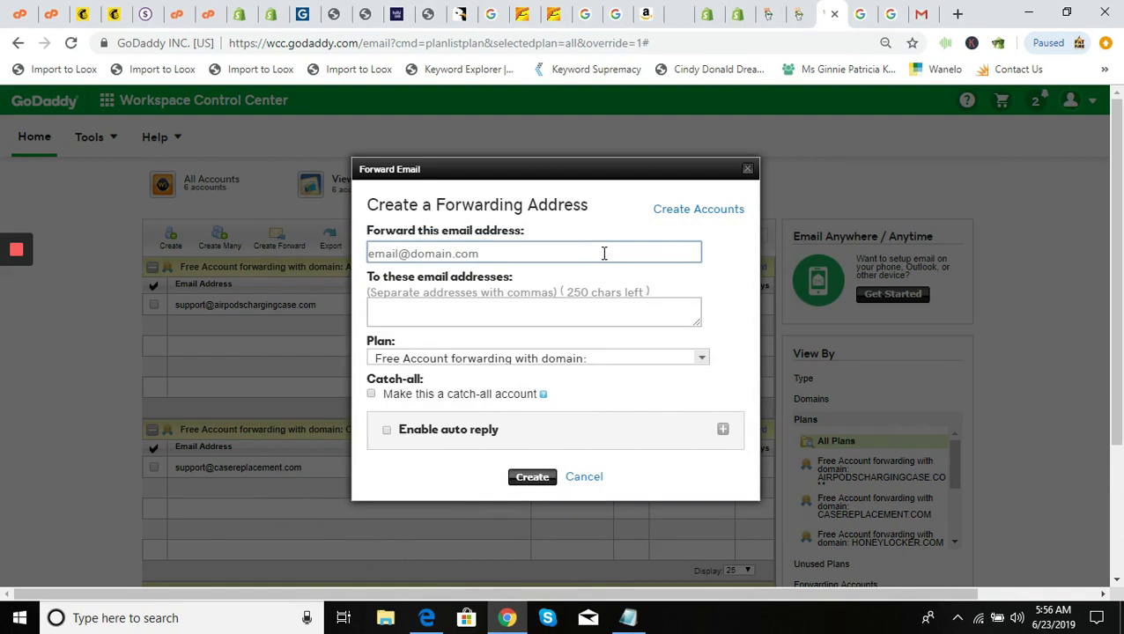
key("ctrl+v")
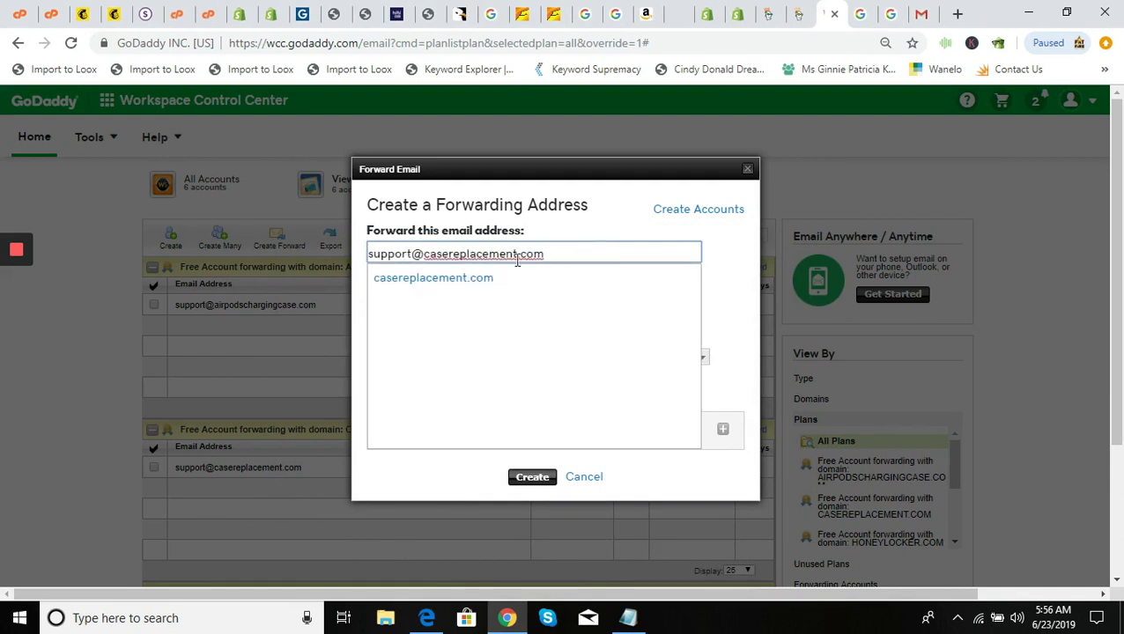
Set the Gmail account's address as the forward's destination and create the forward
left_click(485, 270)
left_click(499, 310)
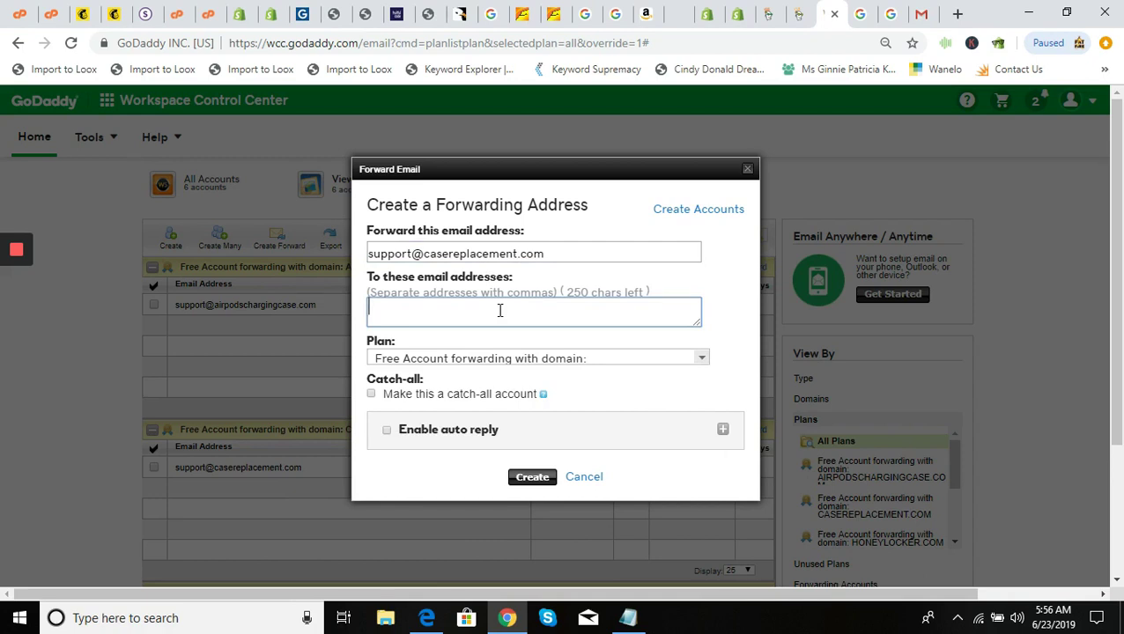
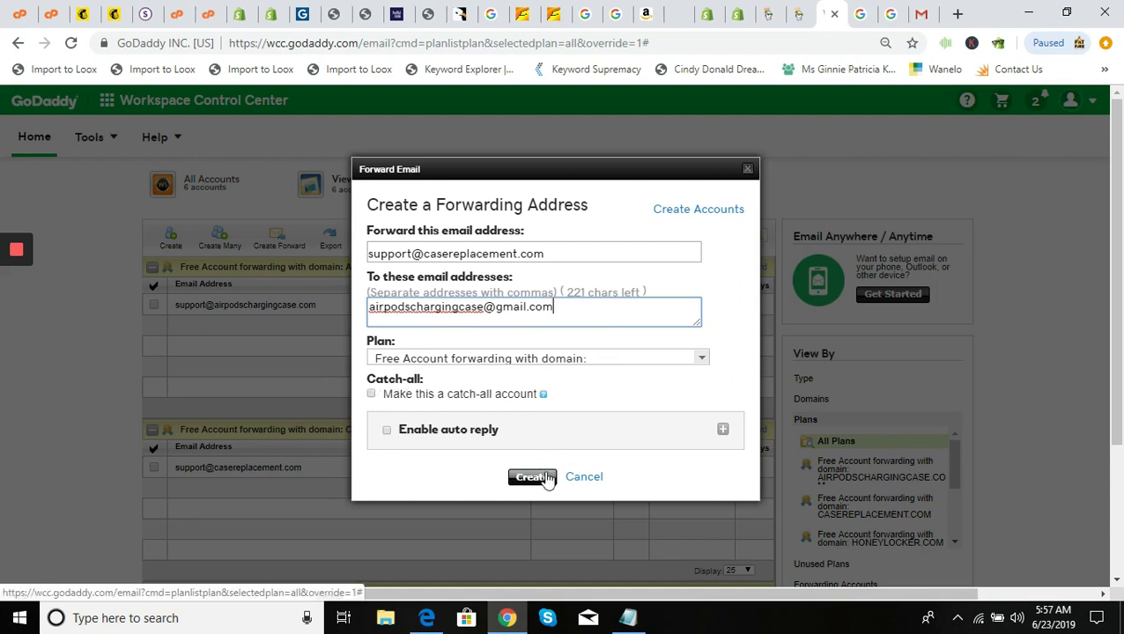
left_click(584, 477)
left_click(520, 469)
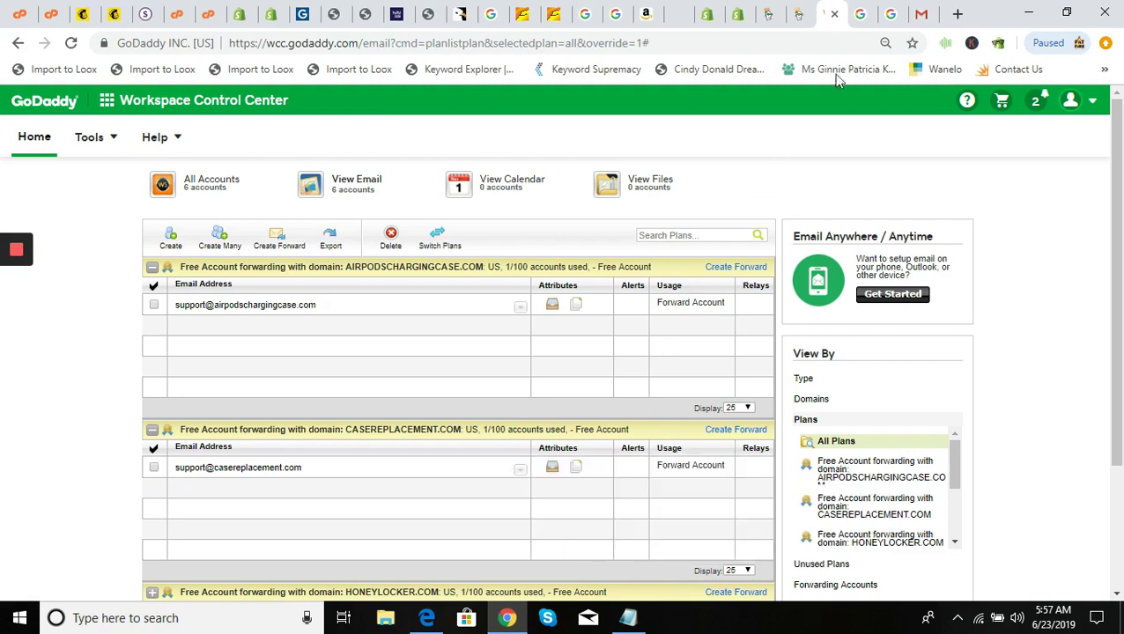
Move to the Google home page browser tab
left_click(860, 17)
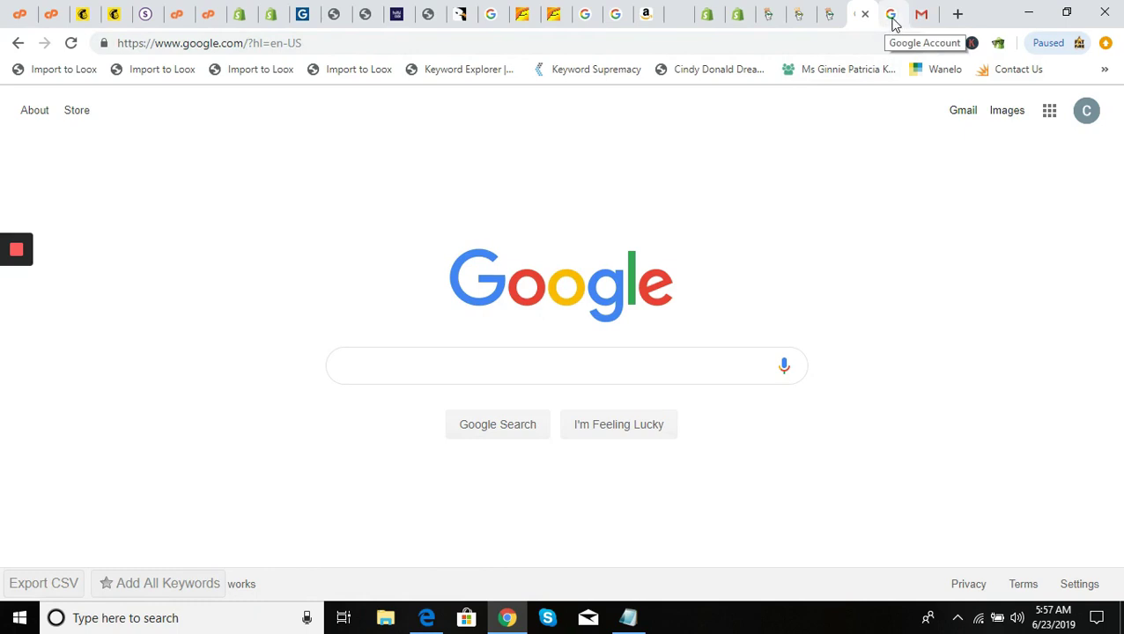
Go to 2-Step Verification from the Google Account Security settings
left_click(893, 22)
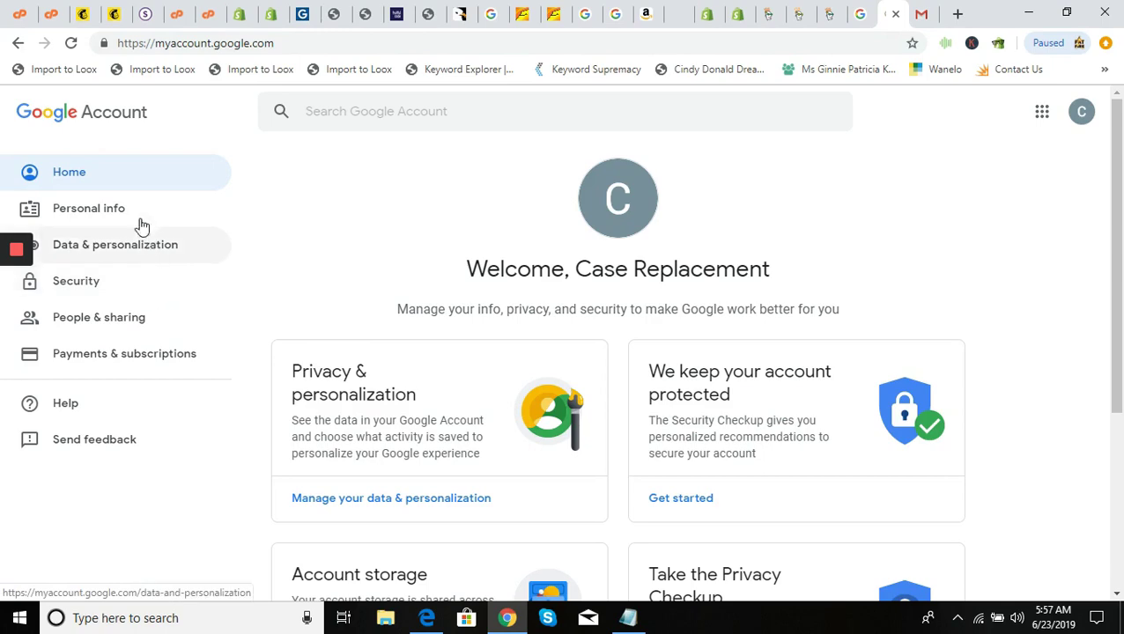
left_click(126, 279)
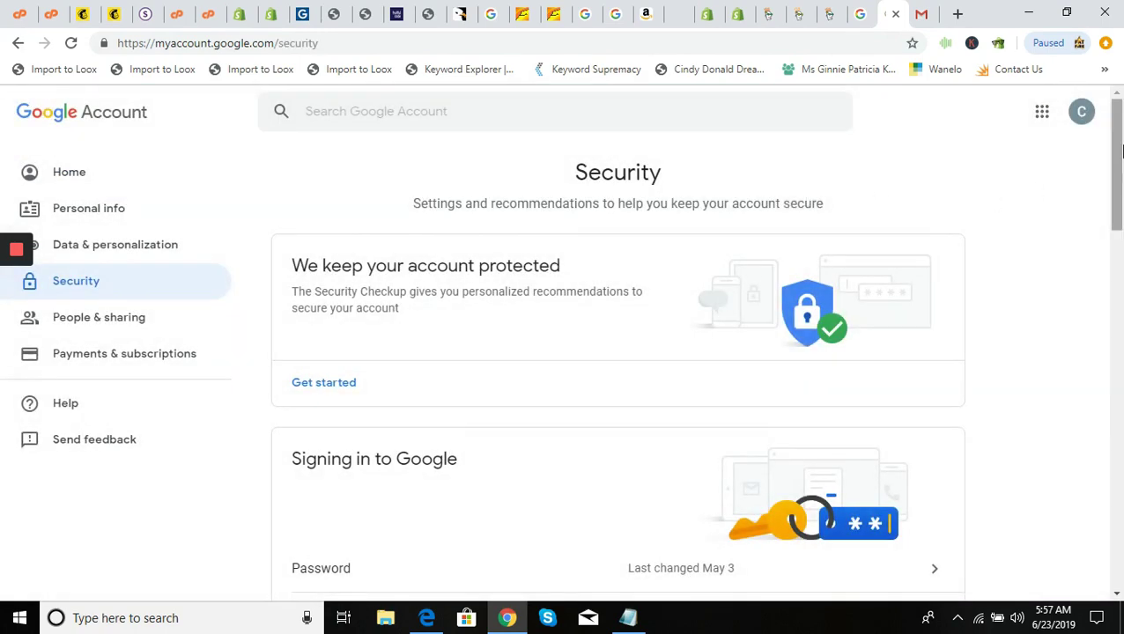
left_click_drag(1117, 150, 1117, 251)
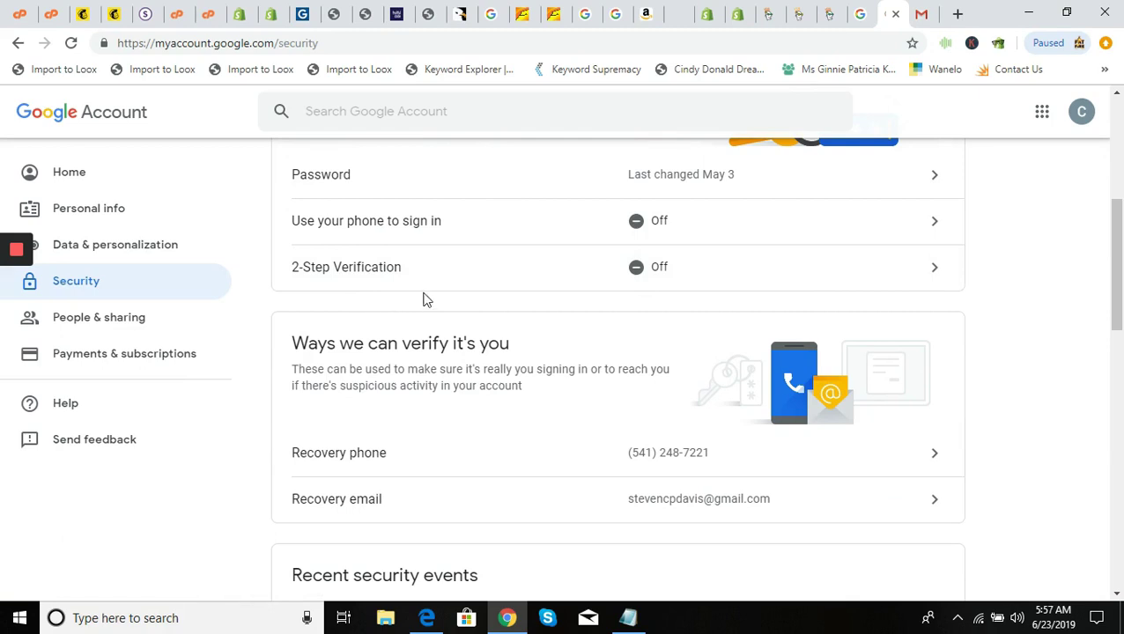
left_click(654, 267)
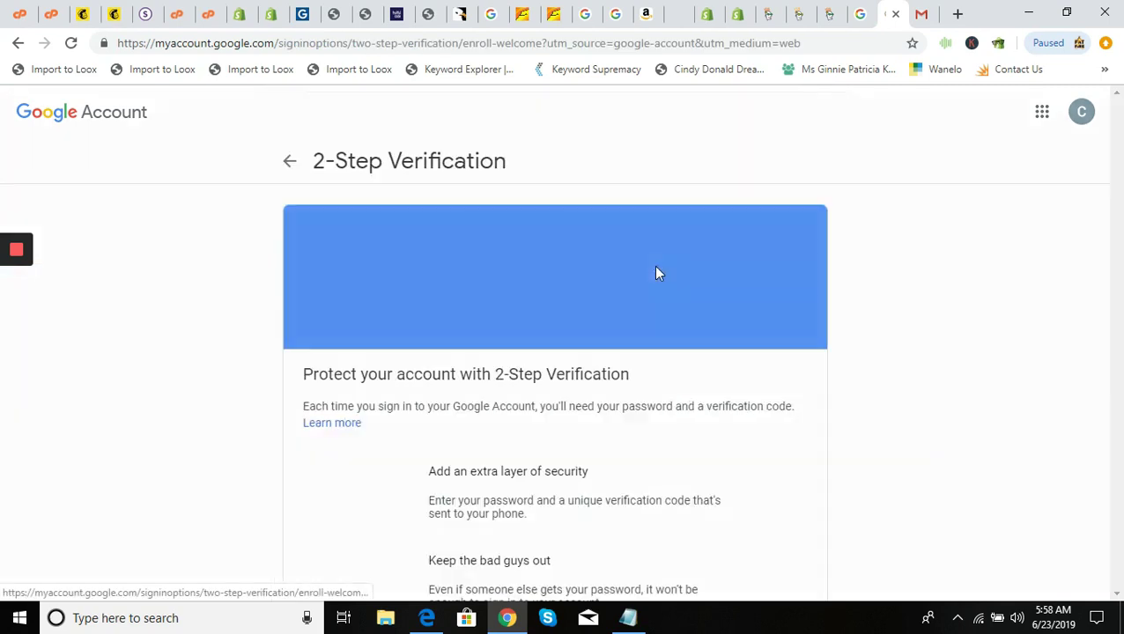
Begin 2-Step Verification setup, confirming identity with the account password and the texted code
scroll(793, 335, "down", 3)
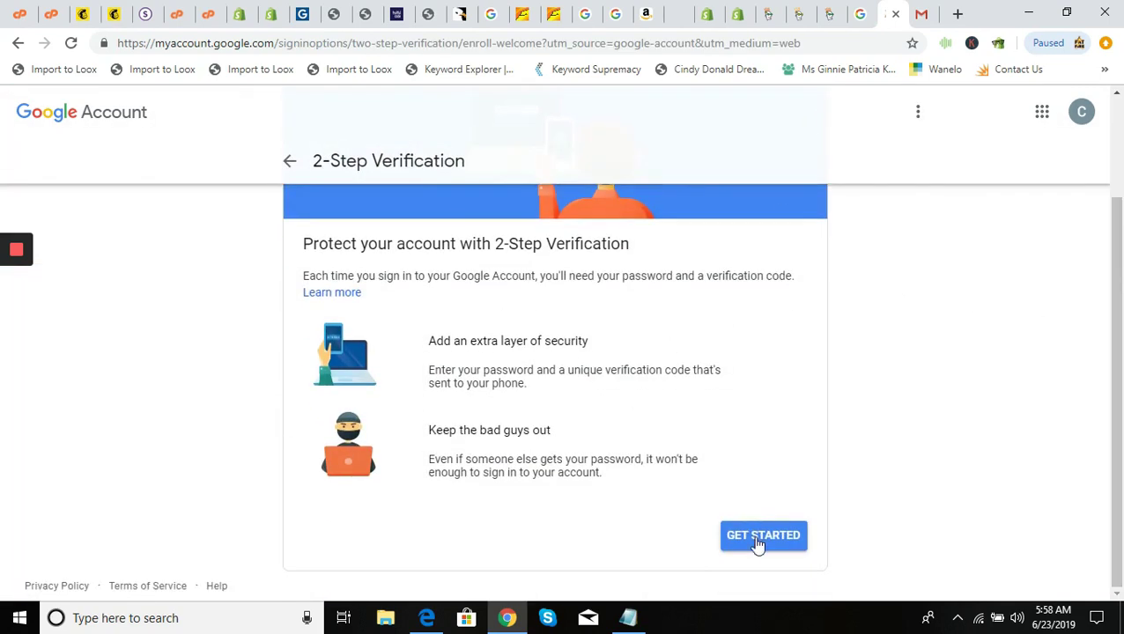
left_click(758, 543)
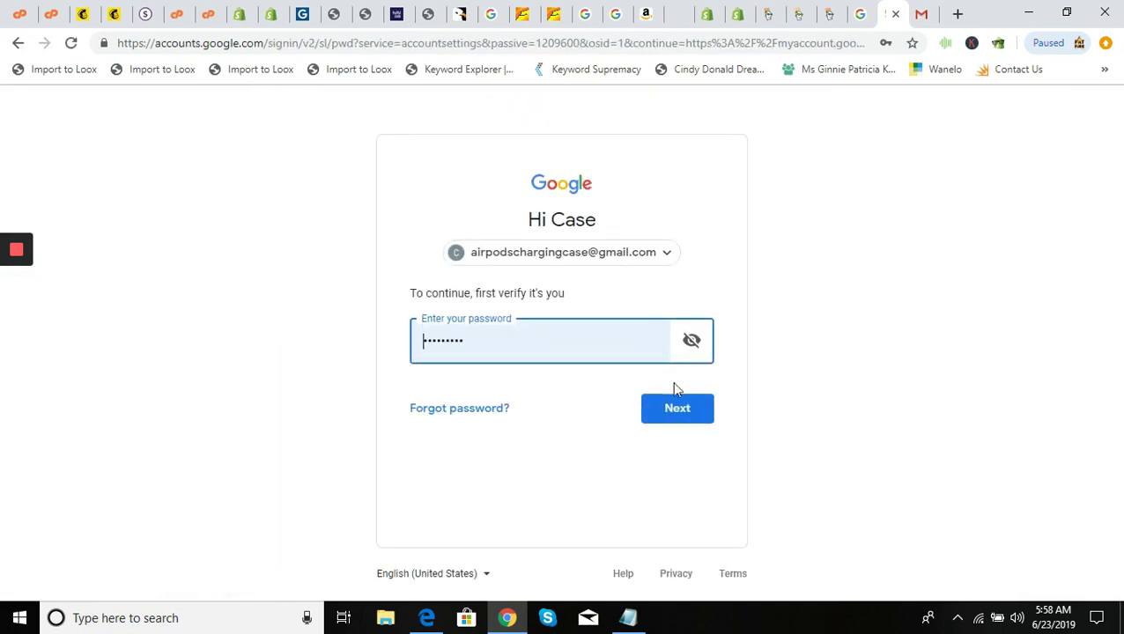
left_click(684, 409)
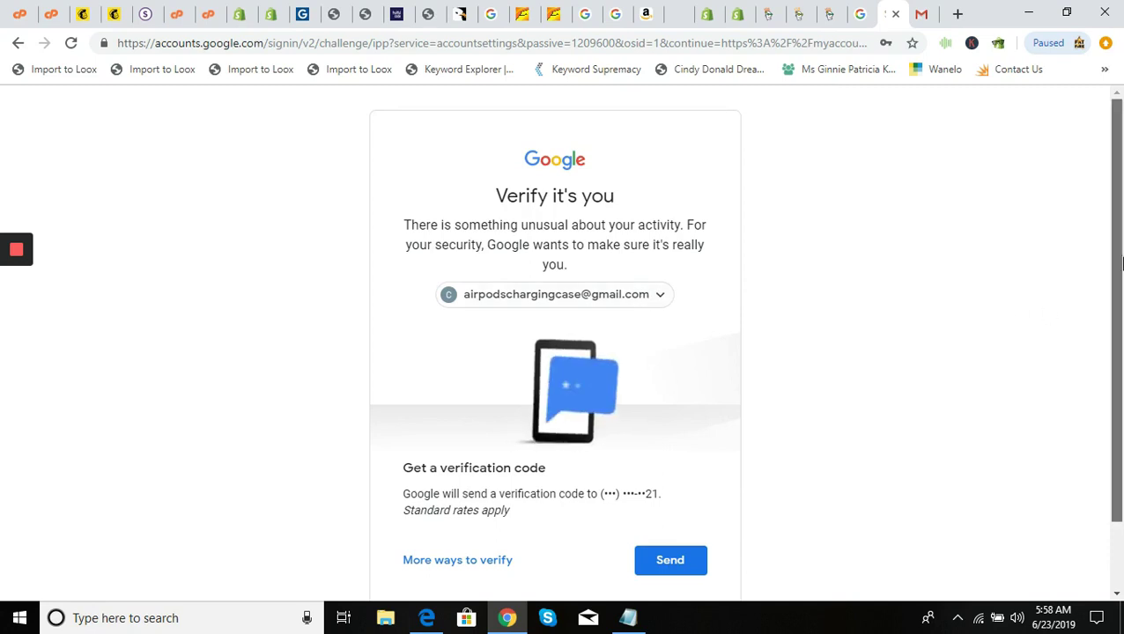
scroll(749, 441, "down", 1)
left_click(678, 499)
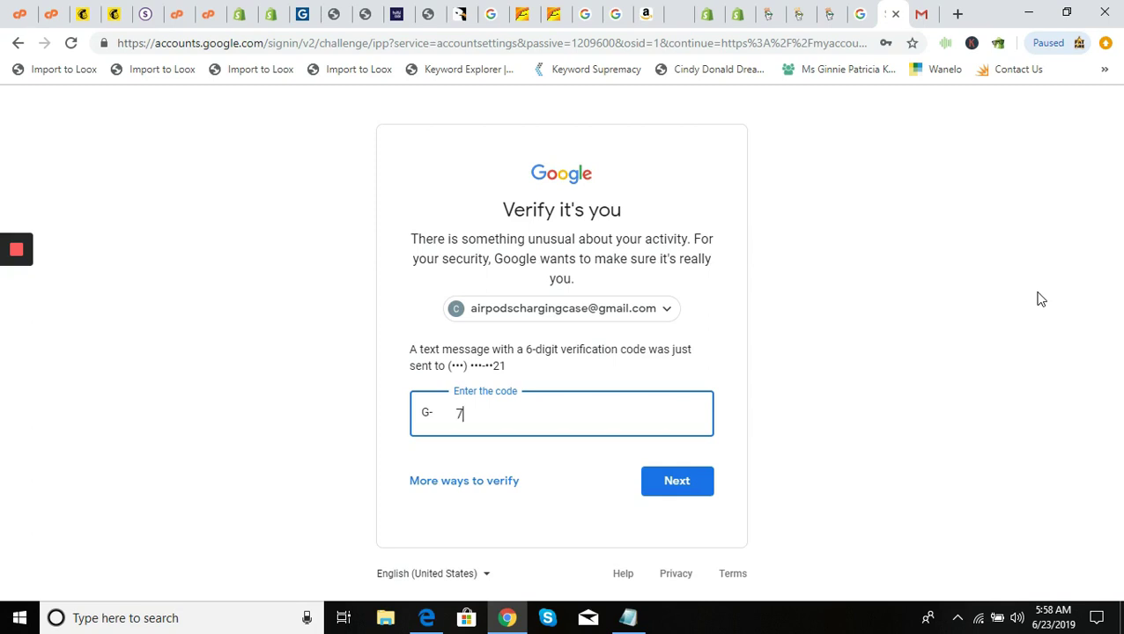
left_click(685, 476)
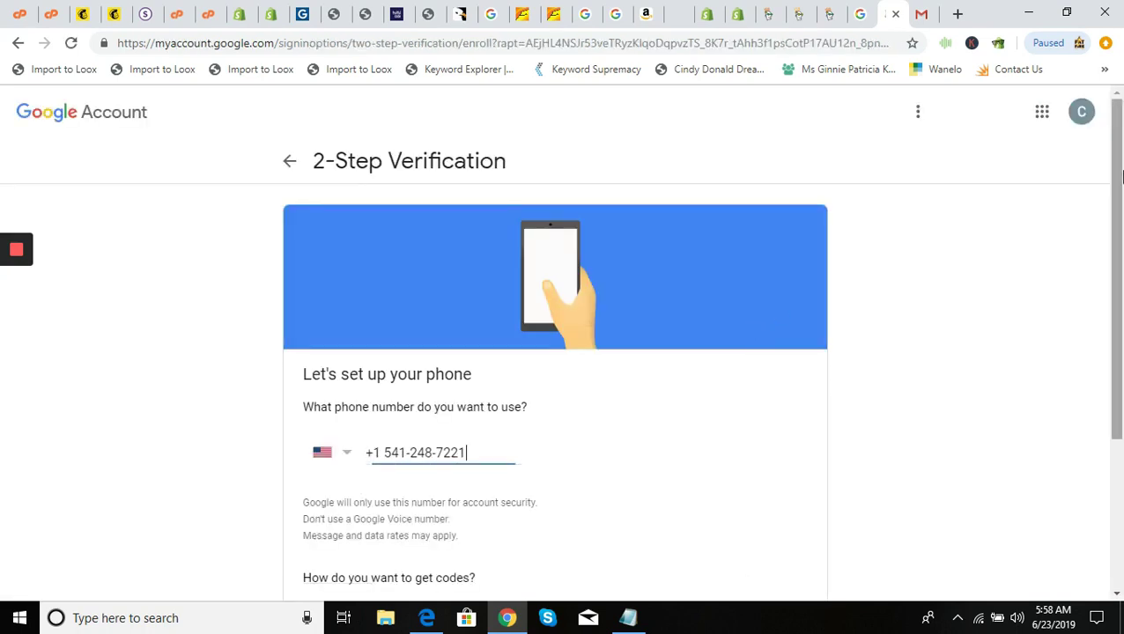
Confirm the phone number for text codes, submit the received code, and turn 2-Step Verification on
left_click_drag(1122, 177, 1120, 335)
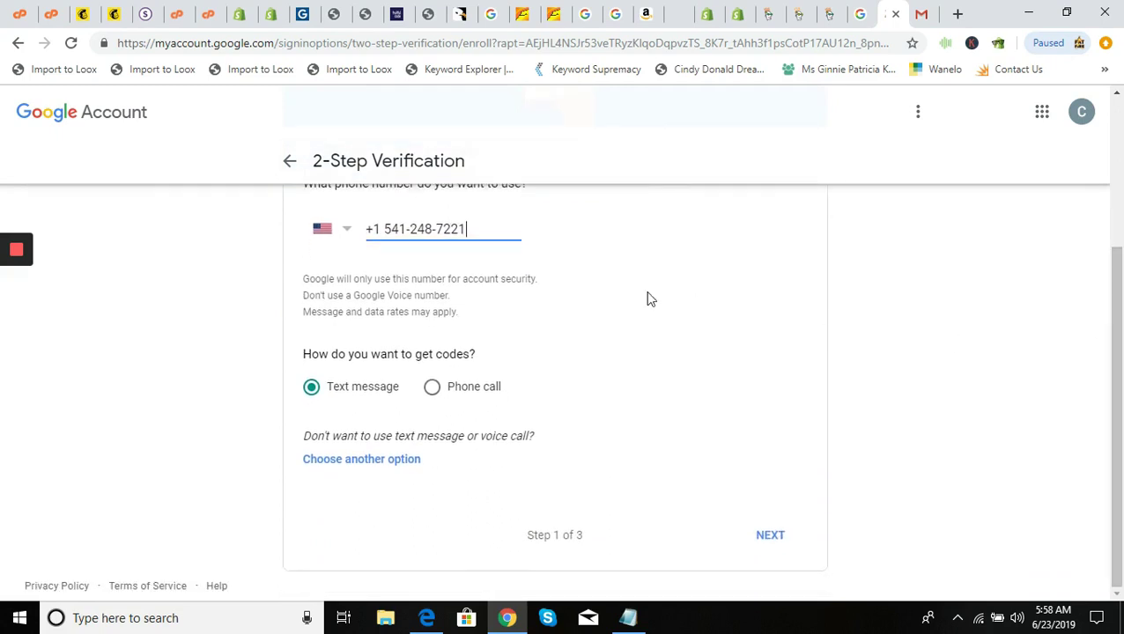
left_click(768, 535)
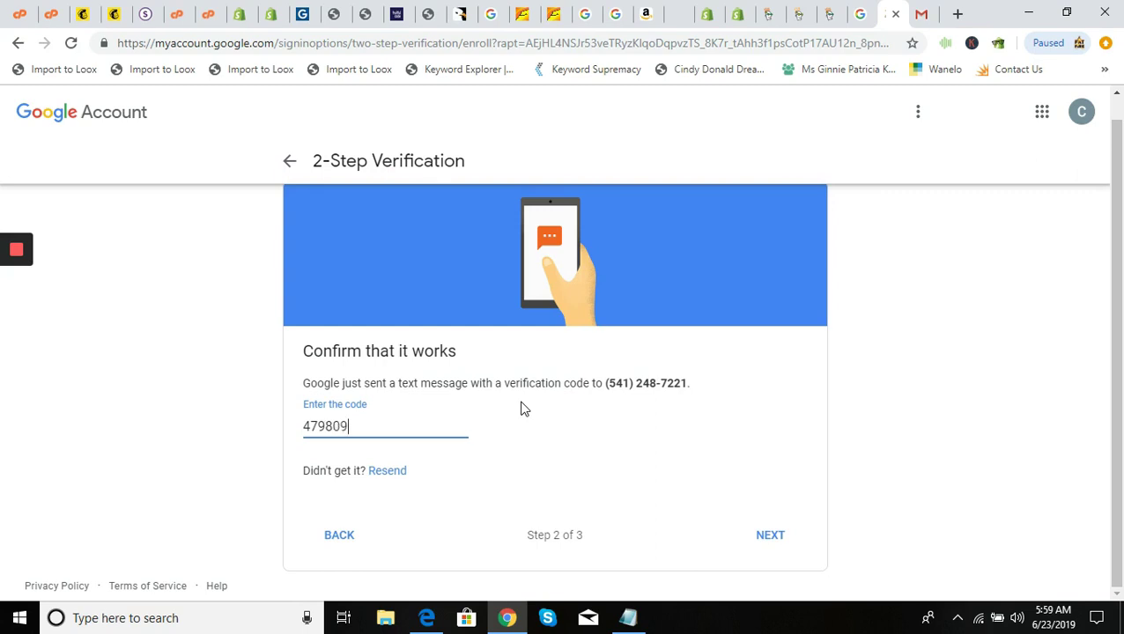
left_click(778, 538)
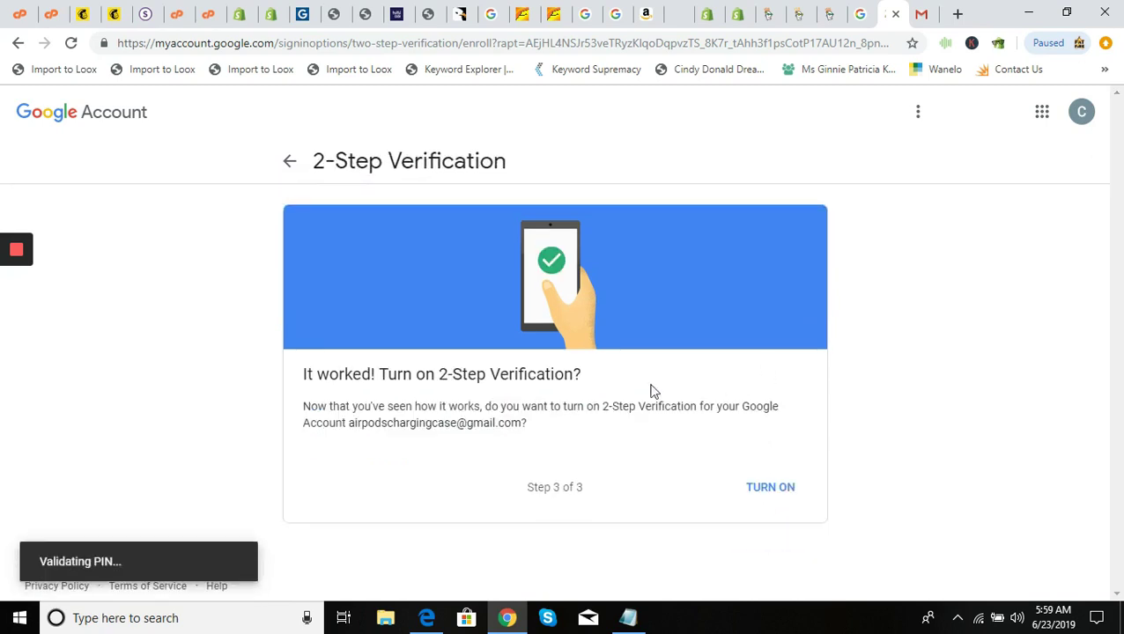
left_click(786, 487)
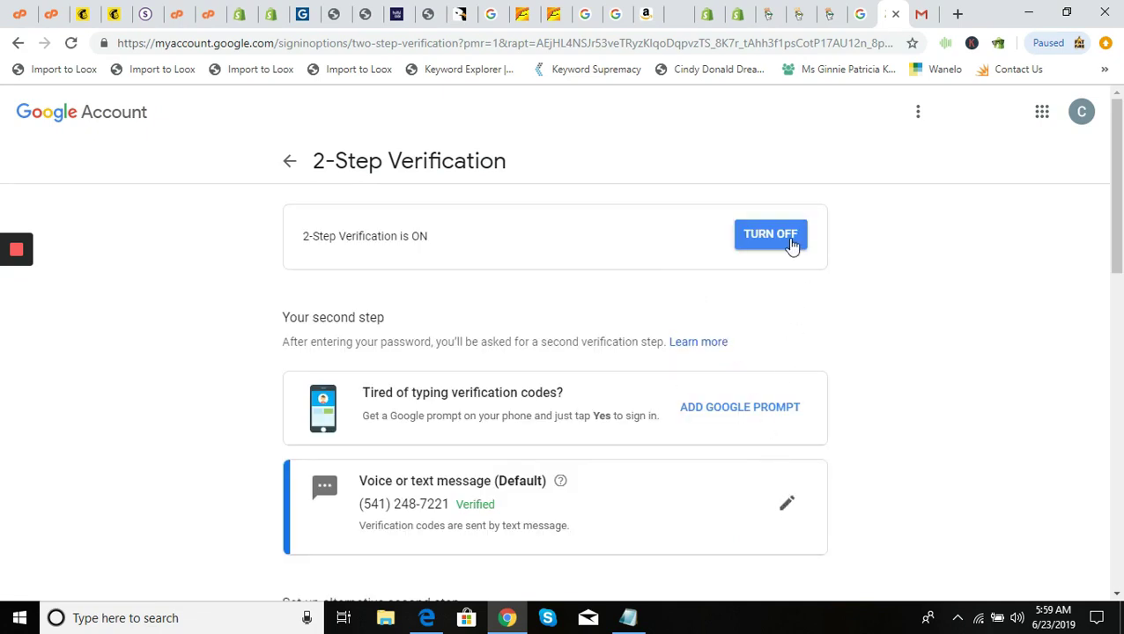
mouse_move(1115, 236)
left_mouse_down()
mouse_move(1121, 556)
mouse_move(1120, 243)
left_mouse_up()
Return to the Security page and go to App passwords under Signing in to Google
left_click(286, 160)
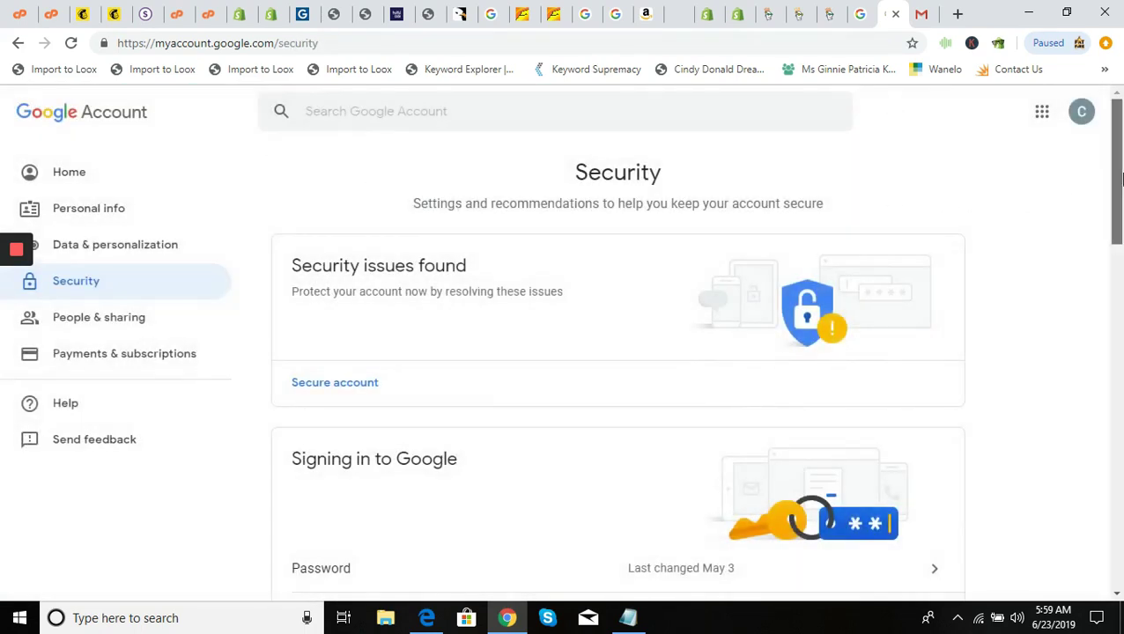
left_click_drag(1120, 179, 1121, 266)
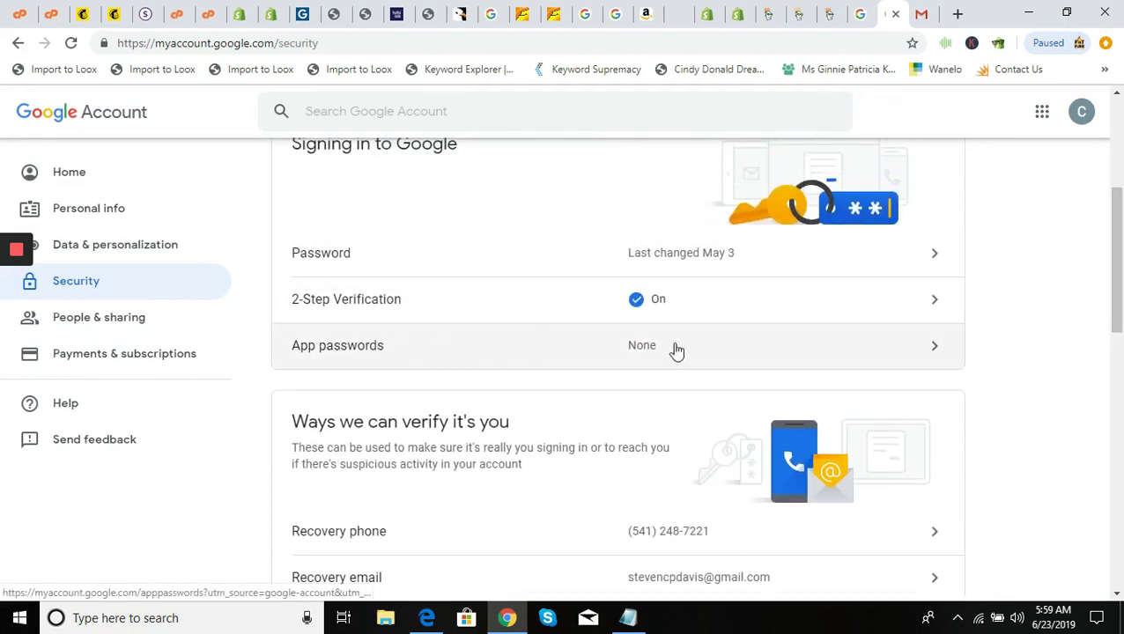
left_click(871, 351)
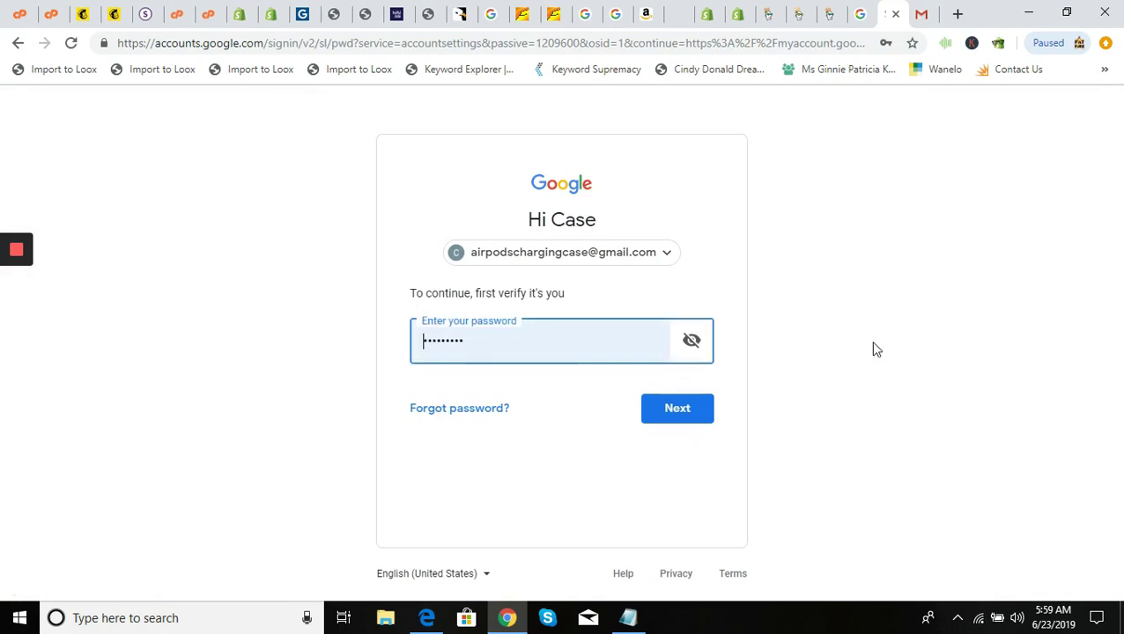
Re-verify identity and generate an app password with the custom name 'Case Replacement Email'
left_click(693, 412)
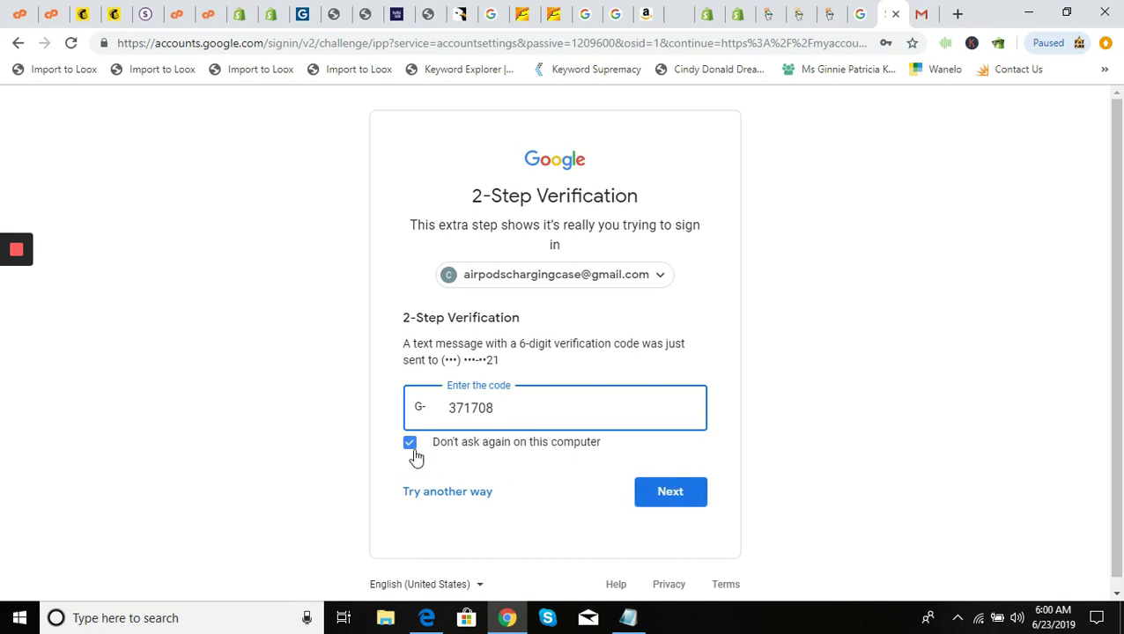
left_click(673, 493)
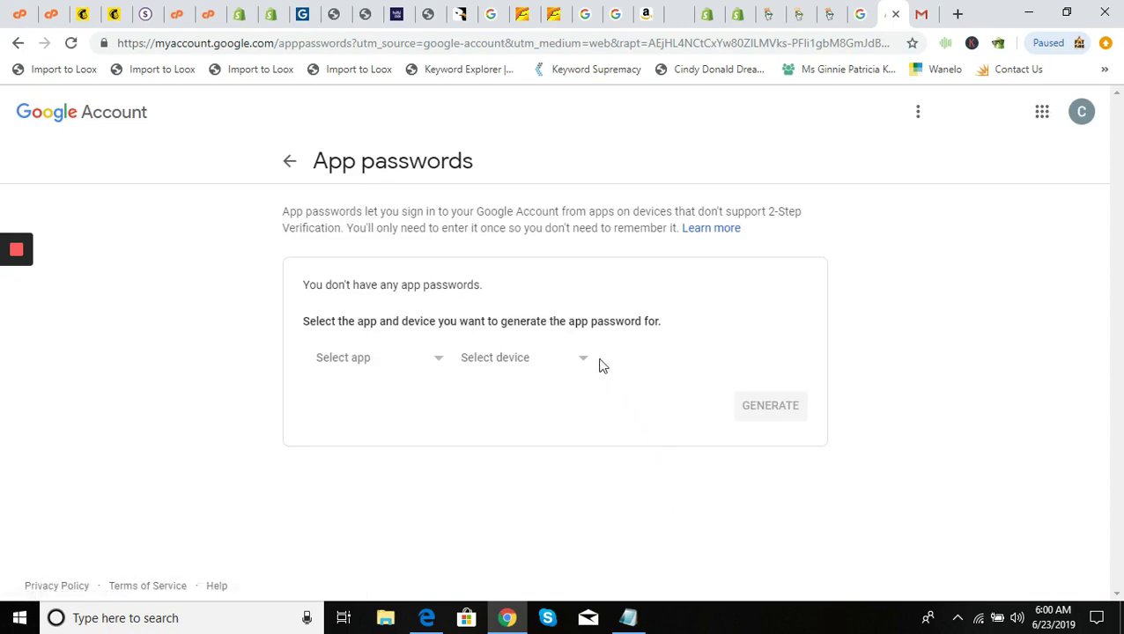
left_click(436, 356)
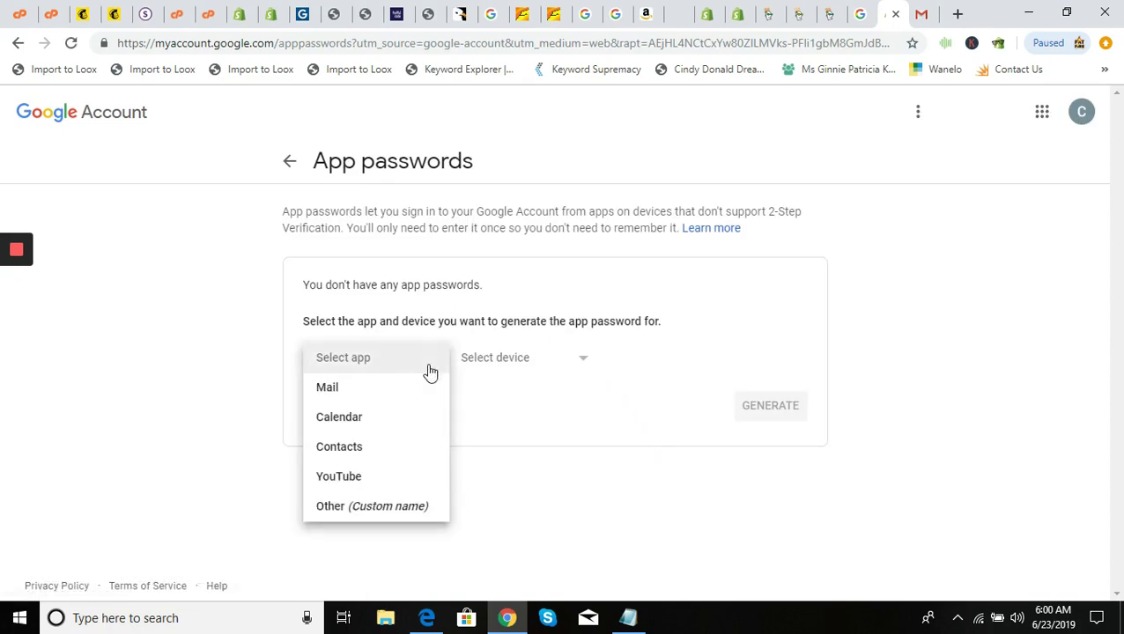
left_click(387, 508)
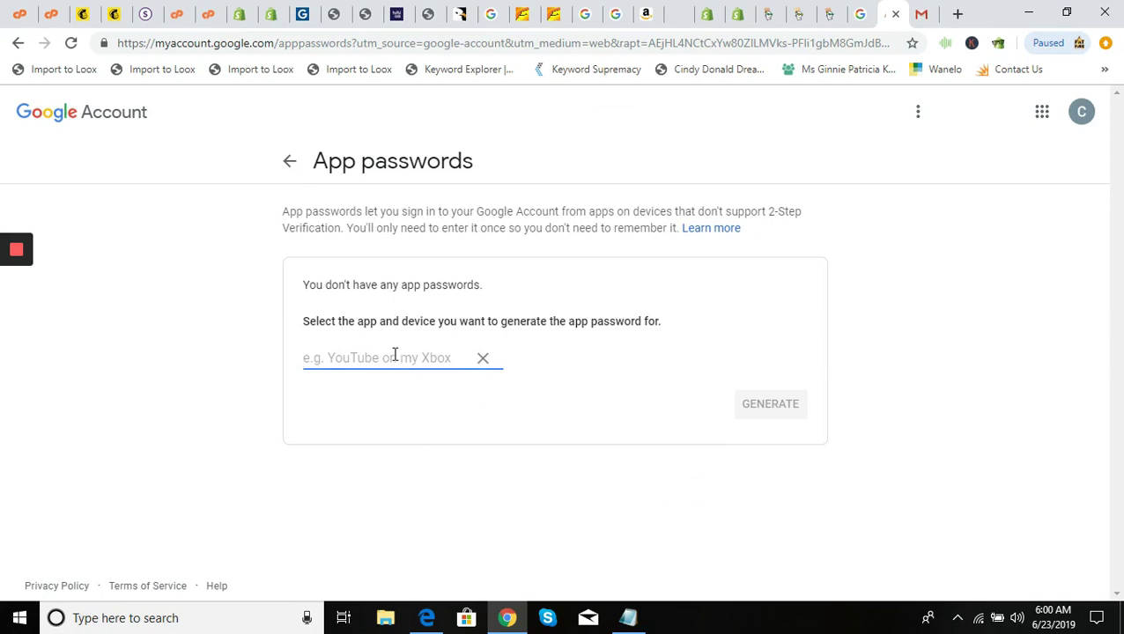
type("Case R")
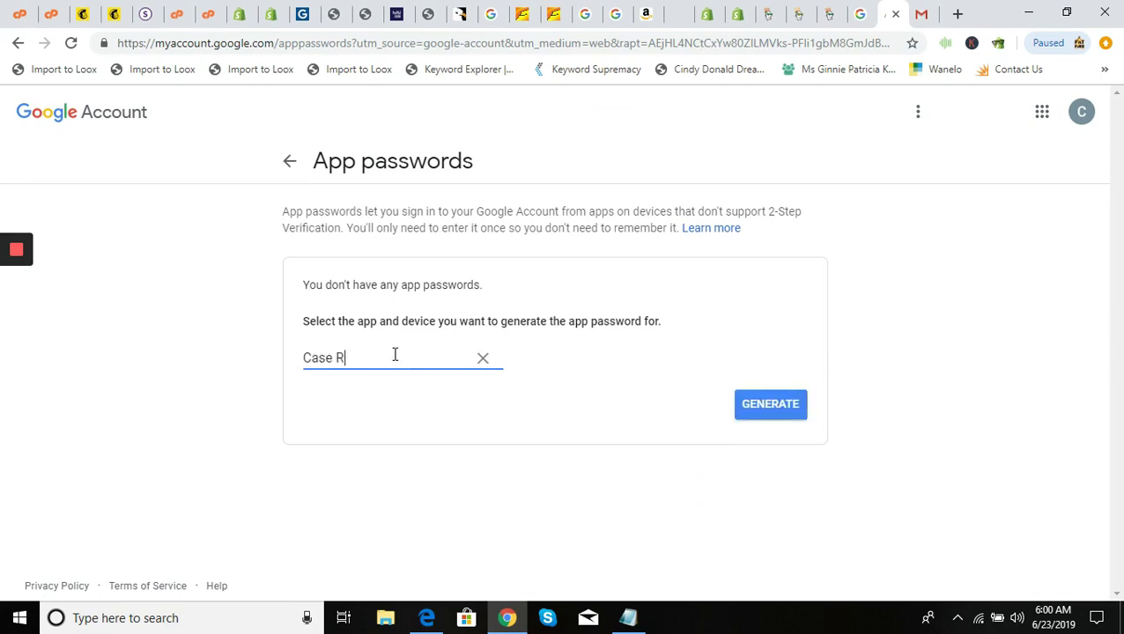
type("eplacement Email")
left_click(767, 404)
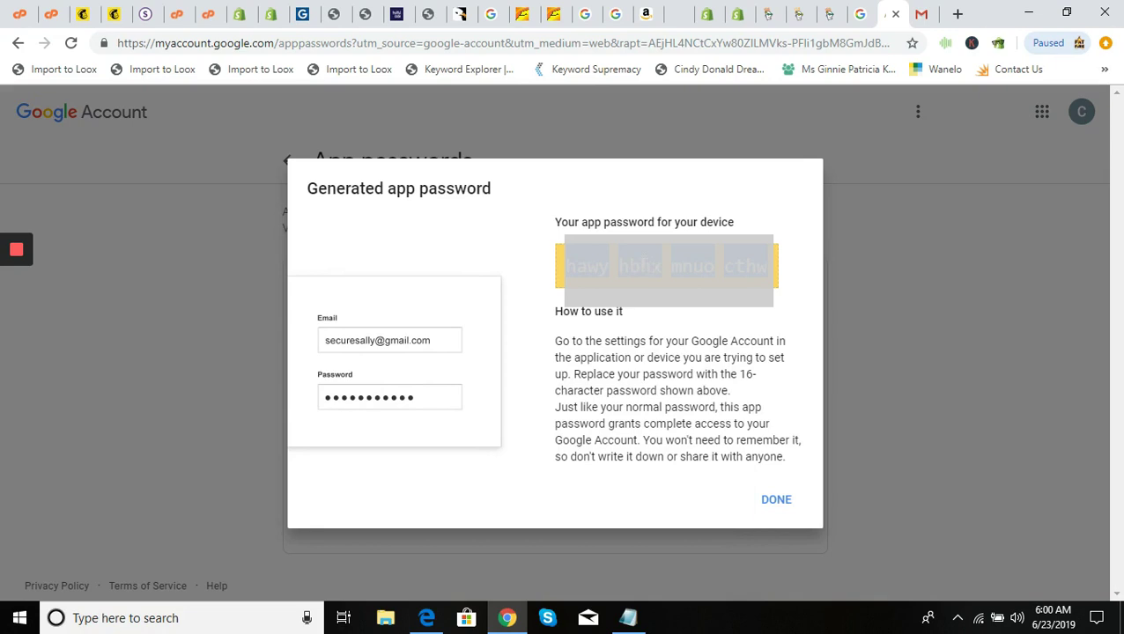
Copy the generated app password into Notepad and dismiss the password window
right_click(579, 256)
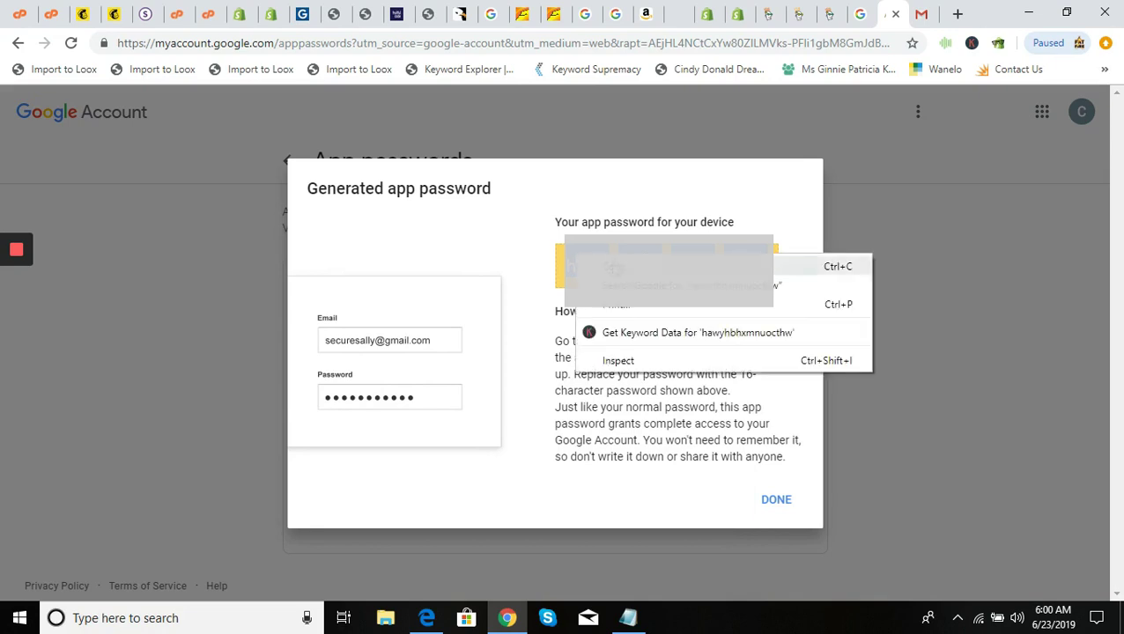
left_click(617, 263)
left_click(638, 624)
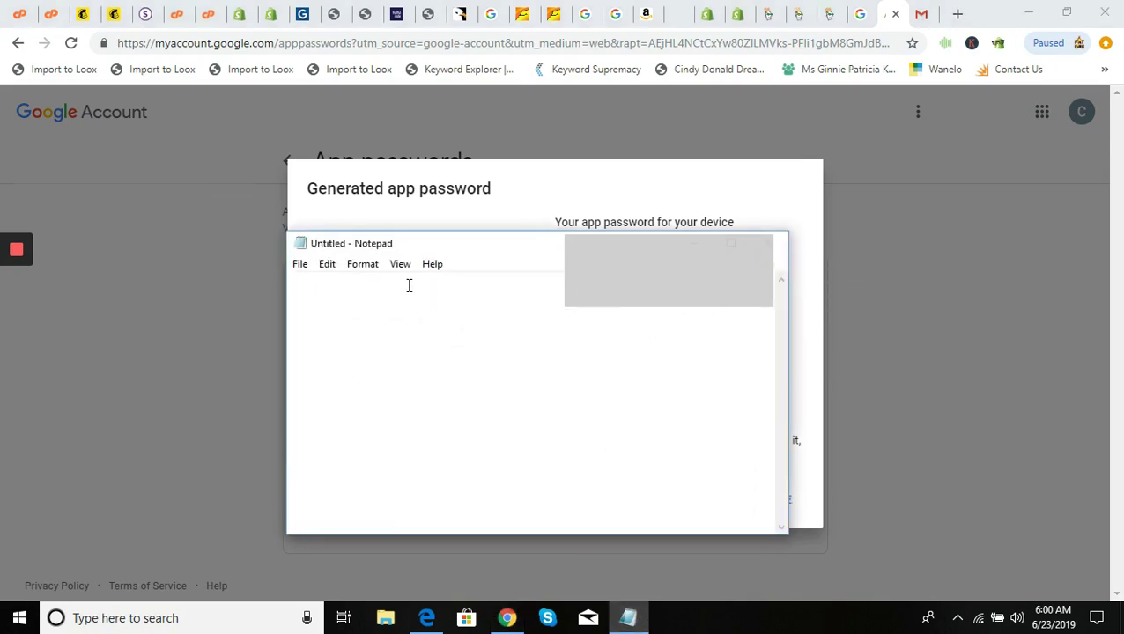
key("ctrl+v")
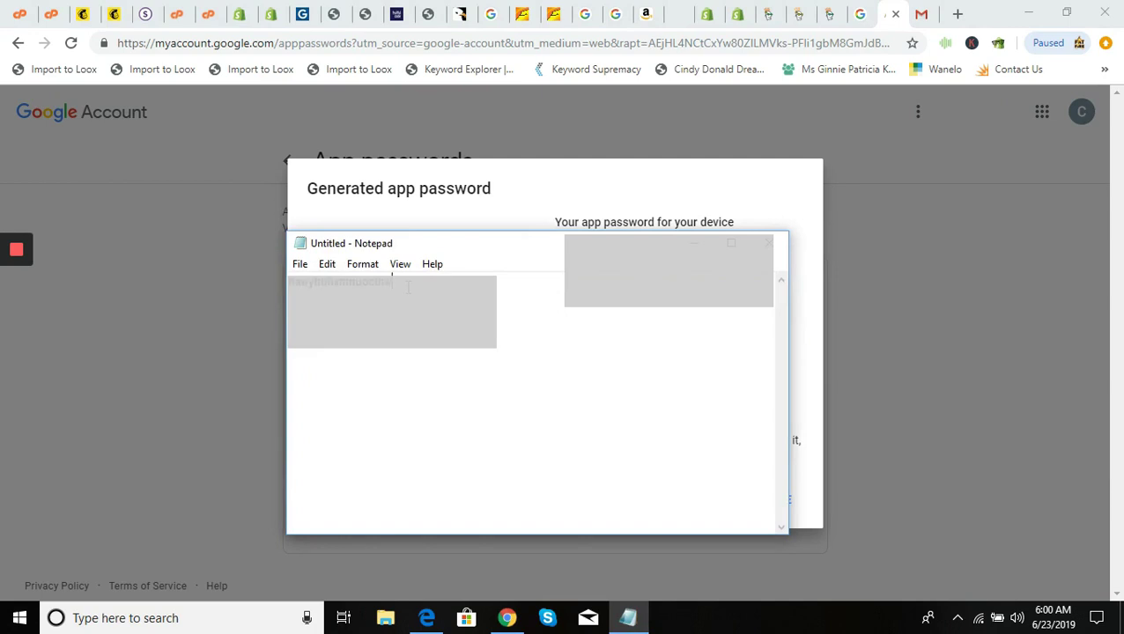
left_click(768, 243)
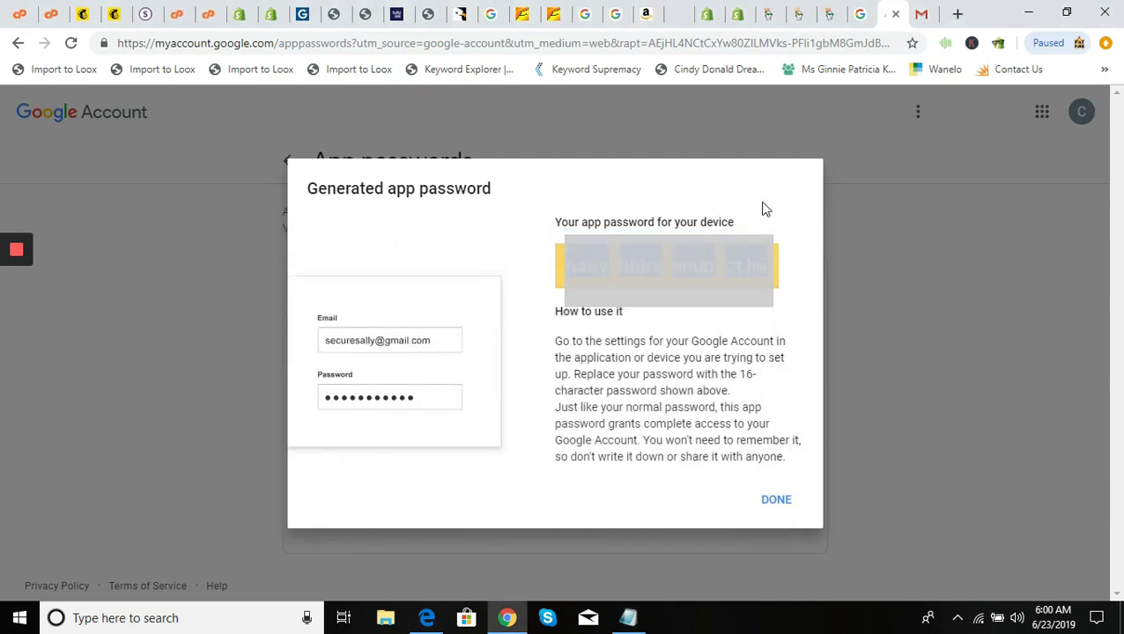
left_click(769, 499)
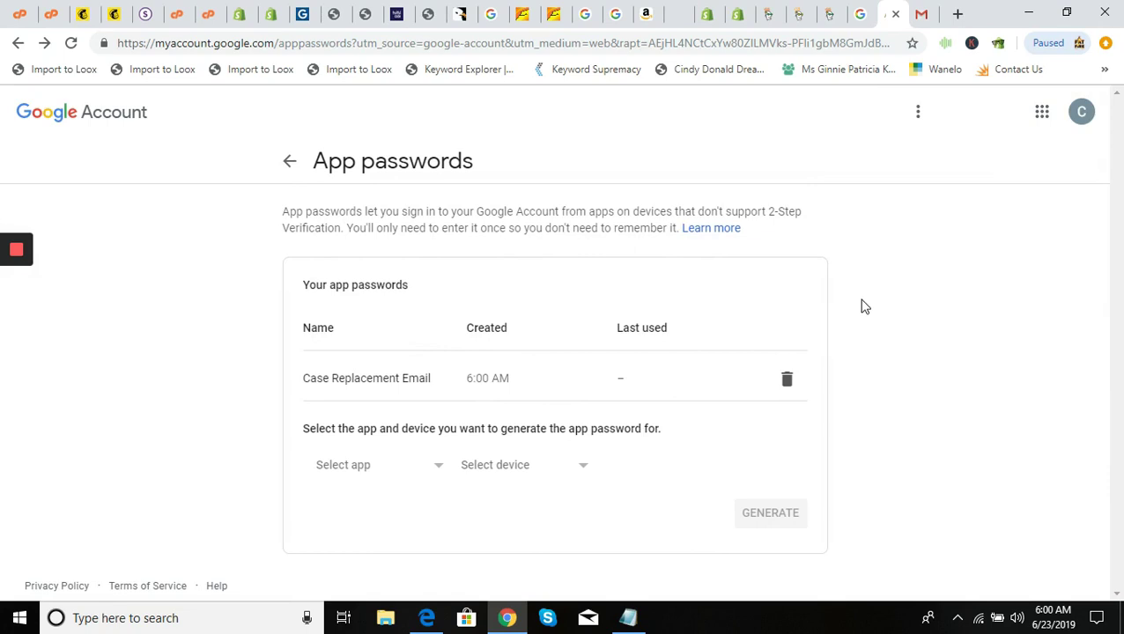
left_click_drag(1112, 226, 1121, 285)
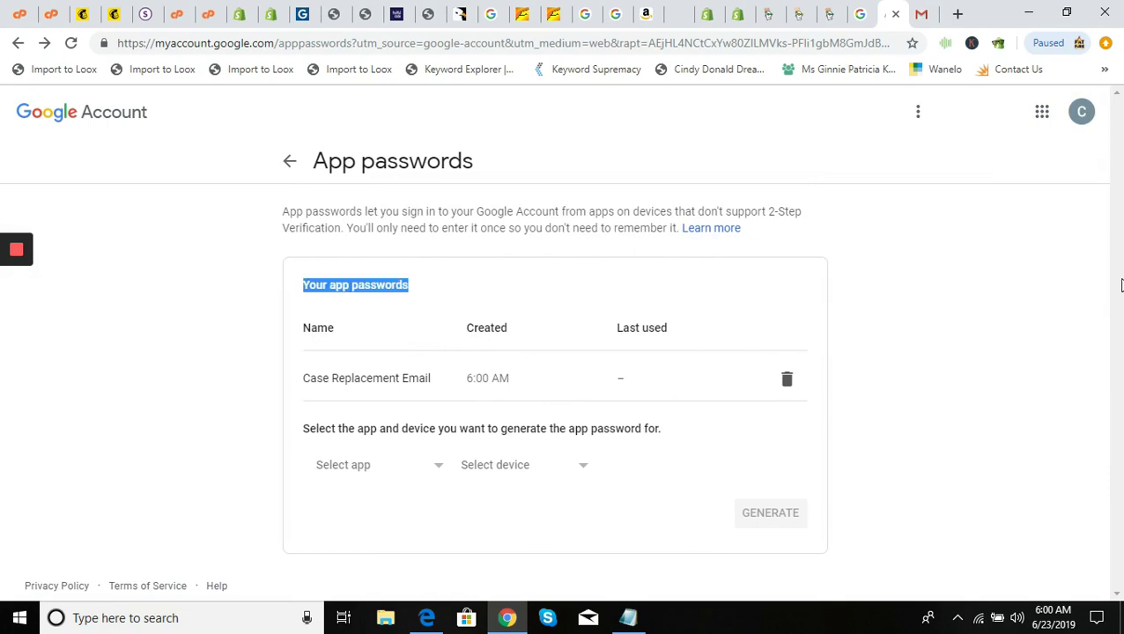
left_click(960, 407)
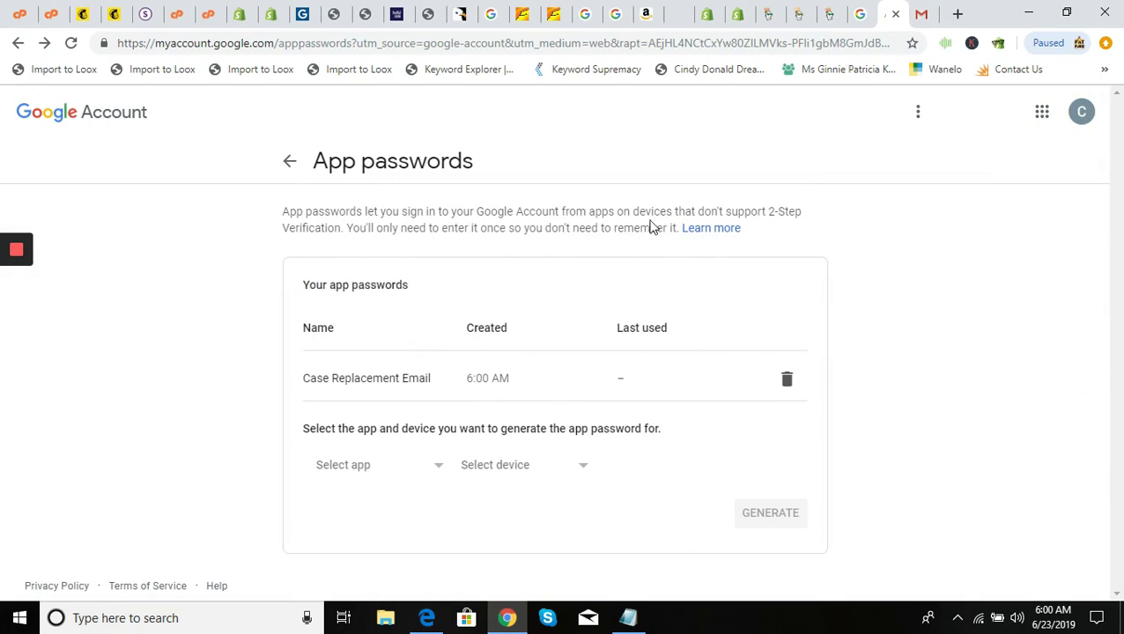
left_click(921, 15)
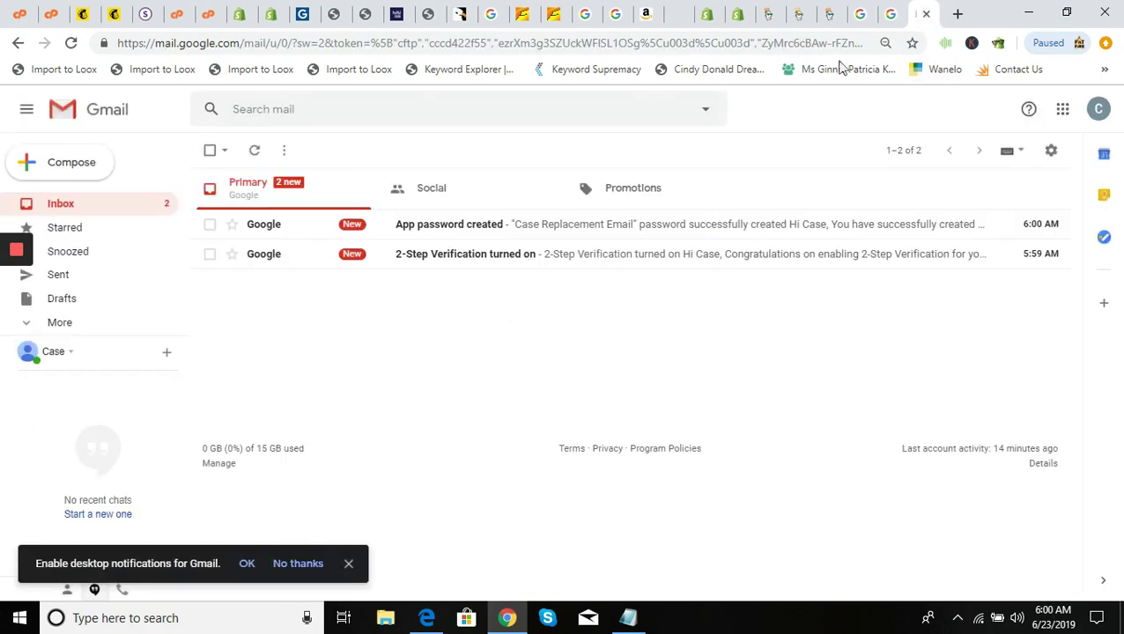
Delete the App password created and 2-Step Verification notification emails from the inbox
left_click(209, 226)
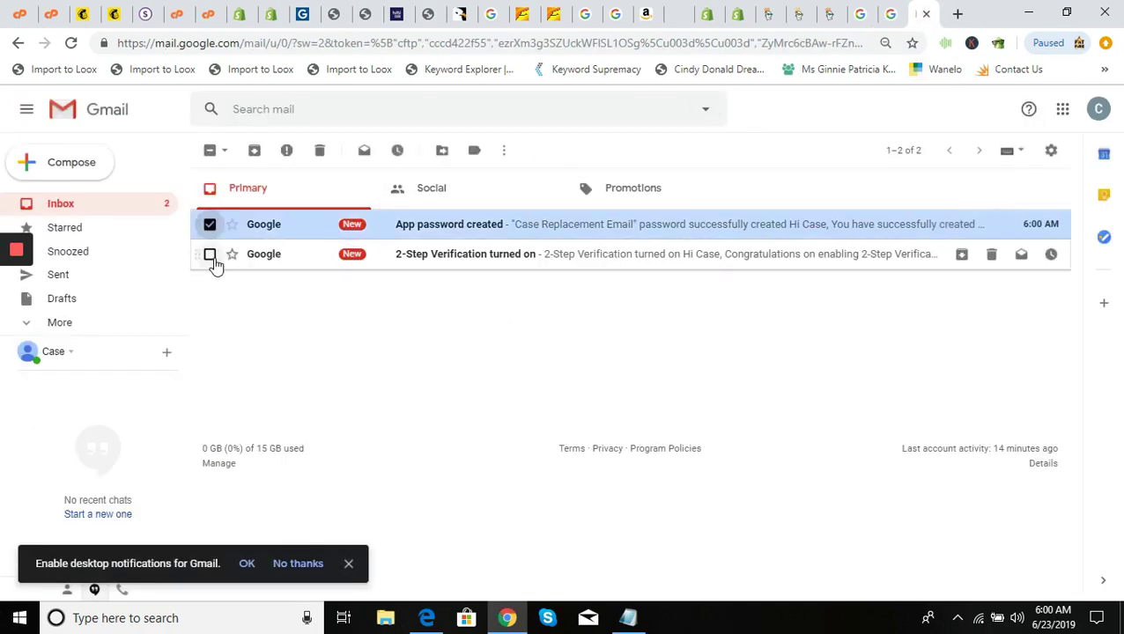
left_click(210, 255)
left_click(319, 151)
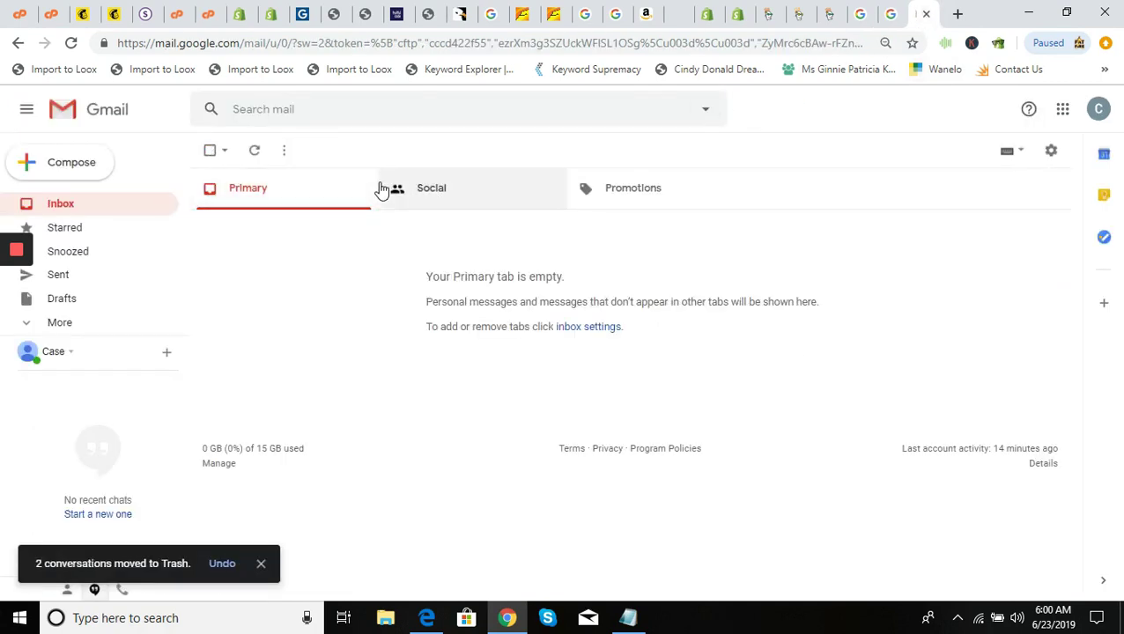
In Gmail's Accounts and Import settings, add the casereplacement.com support address as a send-as address
left_click(1050, 154)
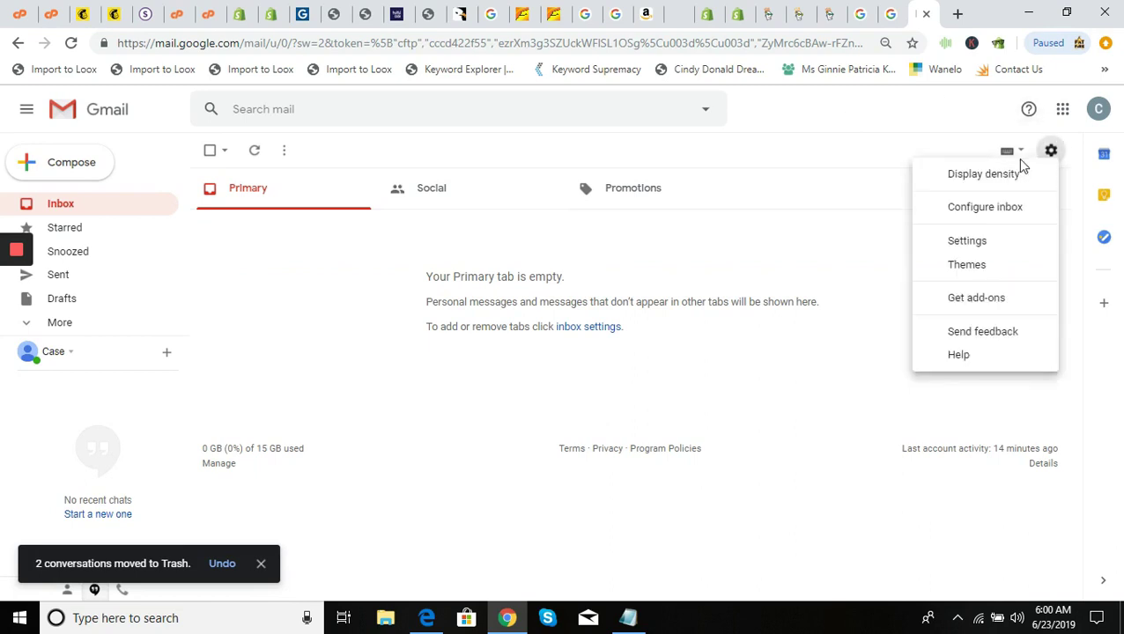
left_click(1013, 243)
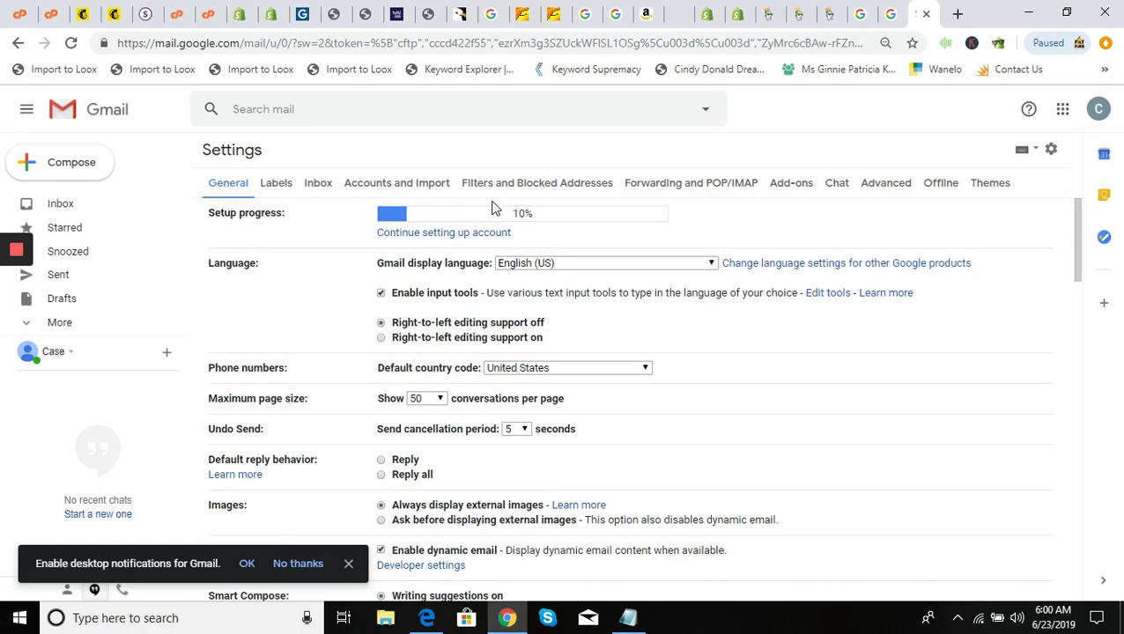
left_click(412, 183)
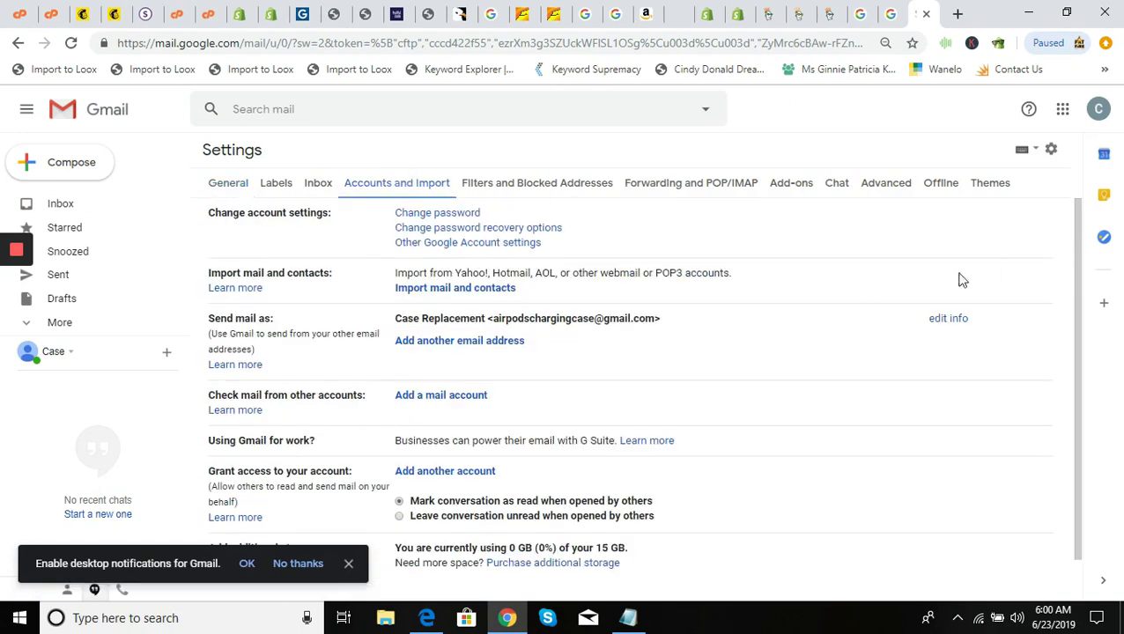
left_click(508, 341)
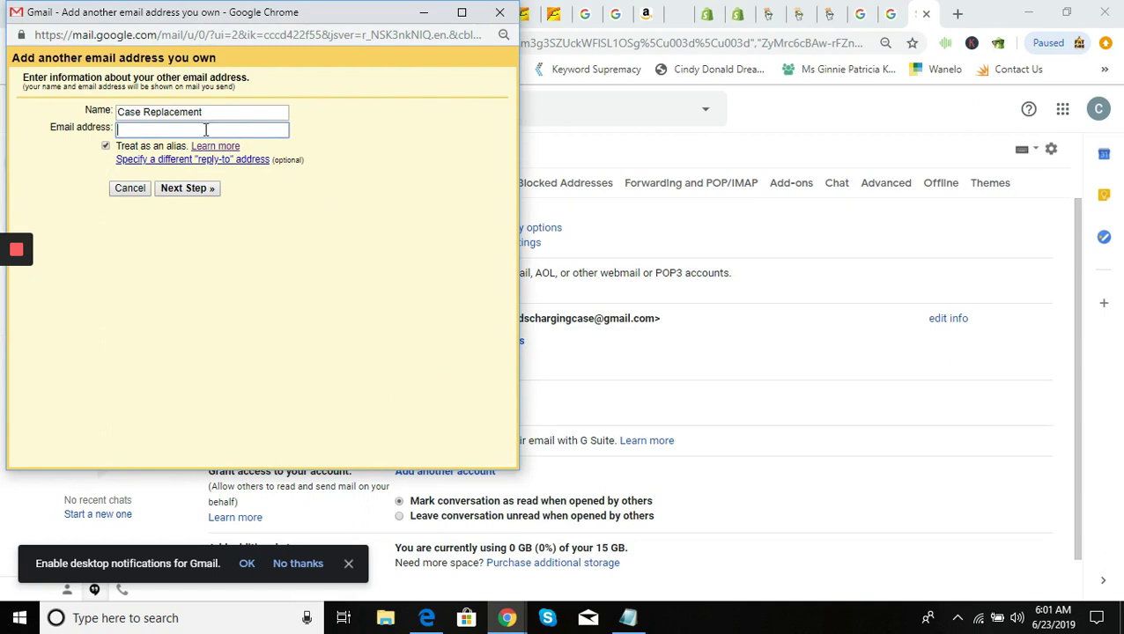
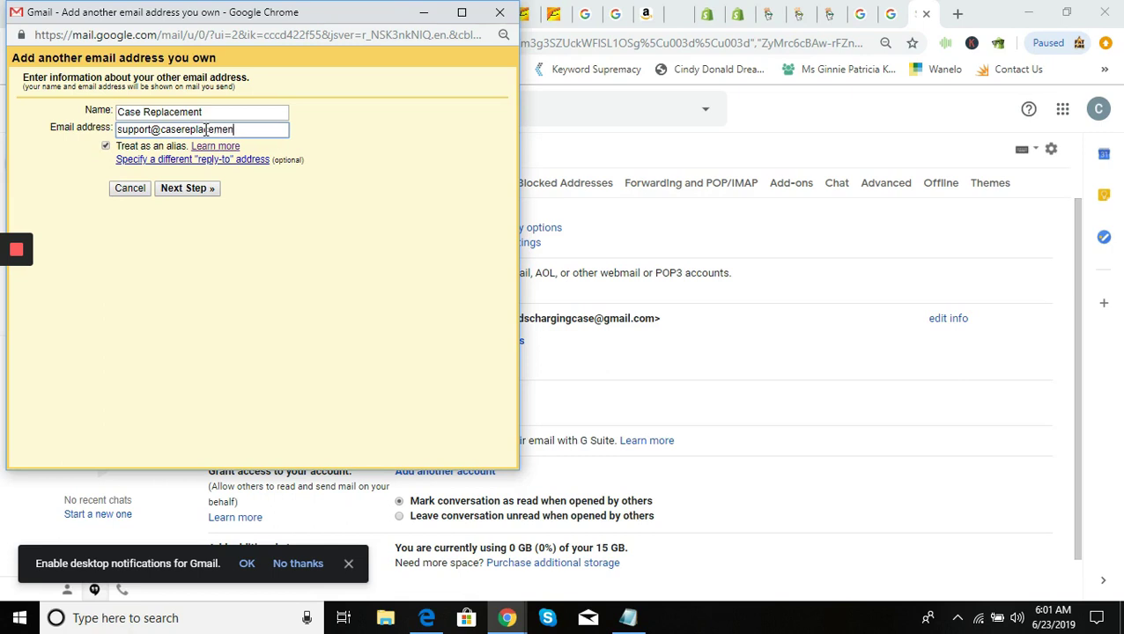
left_click(202, 188)
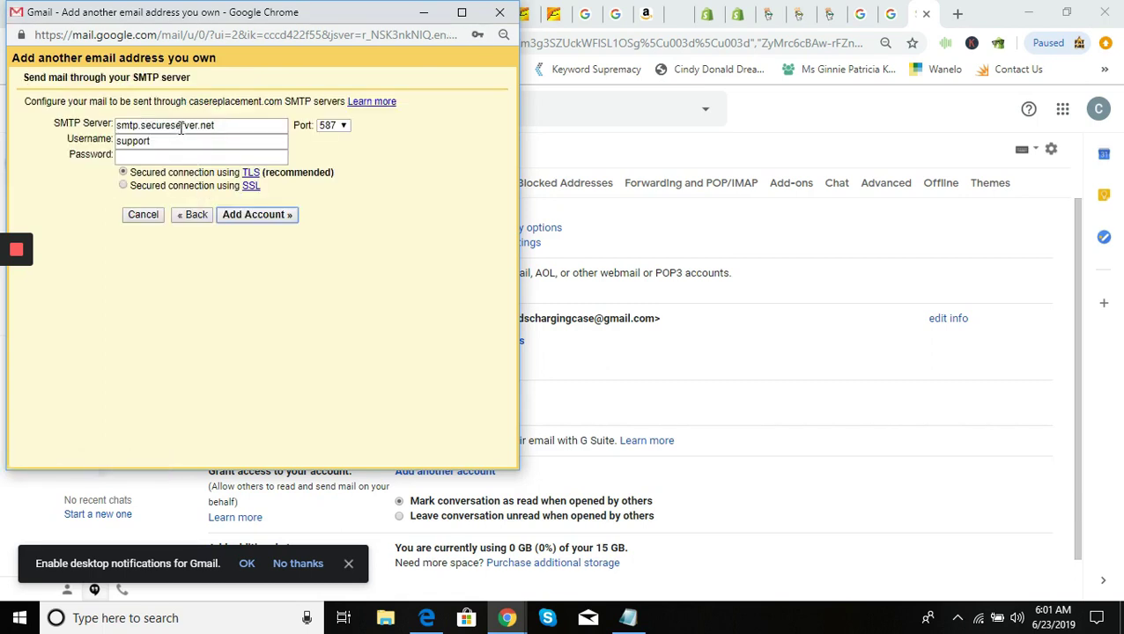
Set the SMTP server to smtp.gmail.com, with the Gmail address as username and the app password
left_click_drag(222, 125, 141, 129)
key("BackSpace")
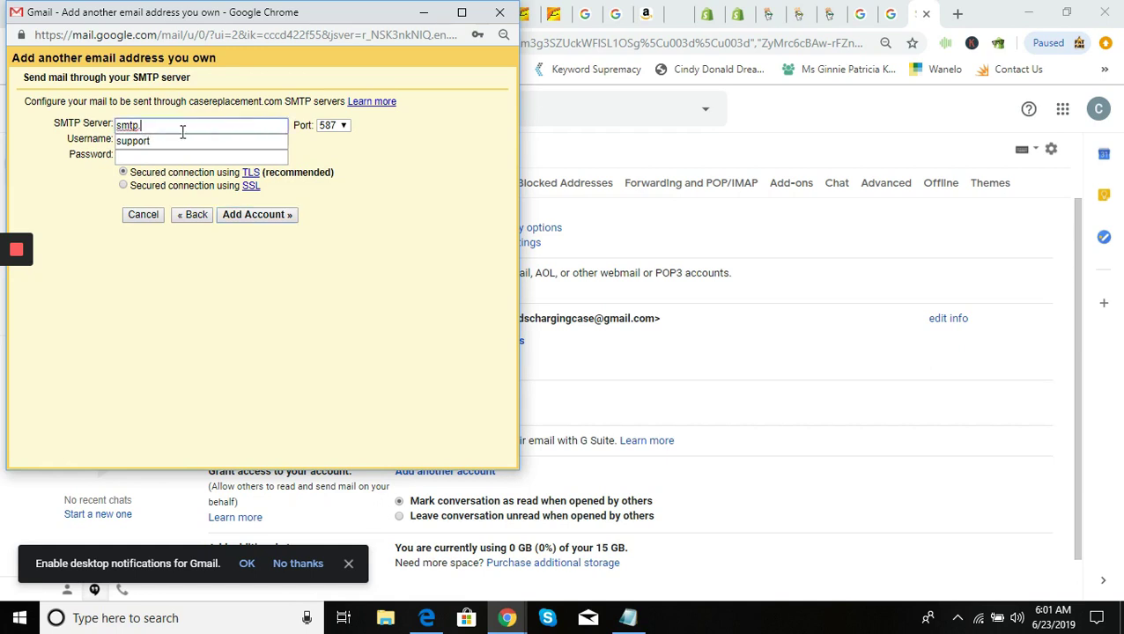
type("gmail.com")
left_click_drag(174, 141, 91, 140)
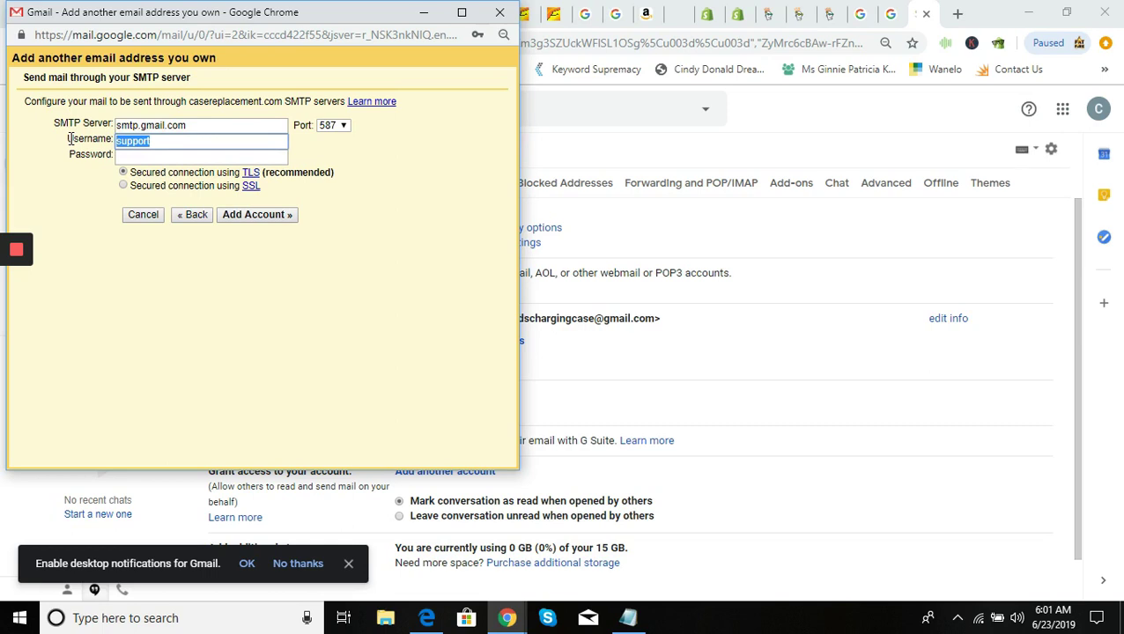
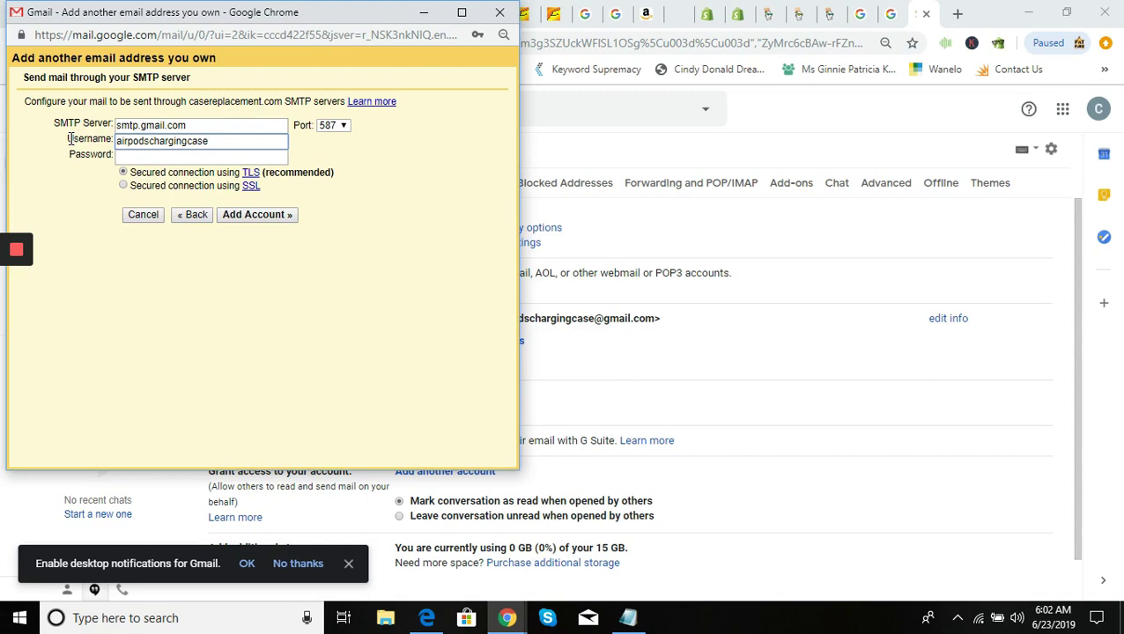
key("Tab")
key("ctrl+v")
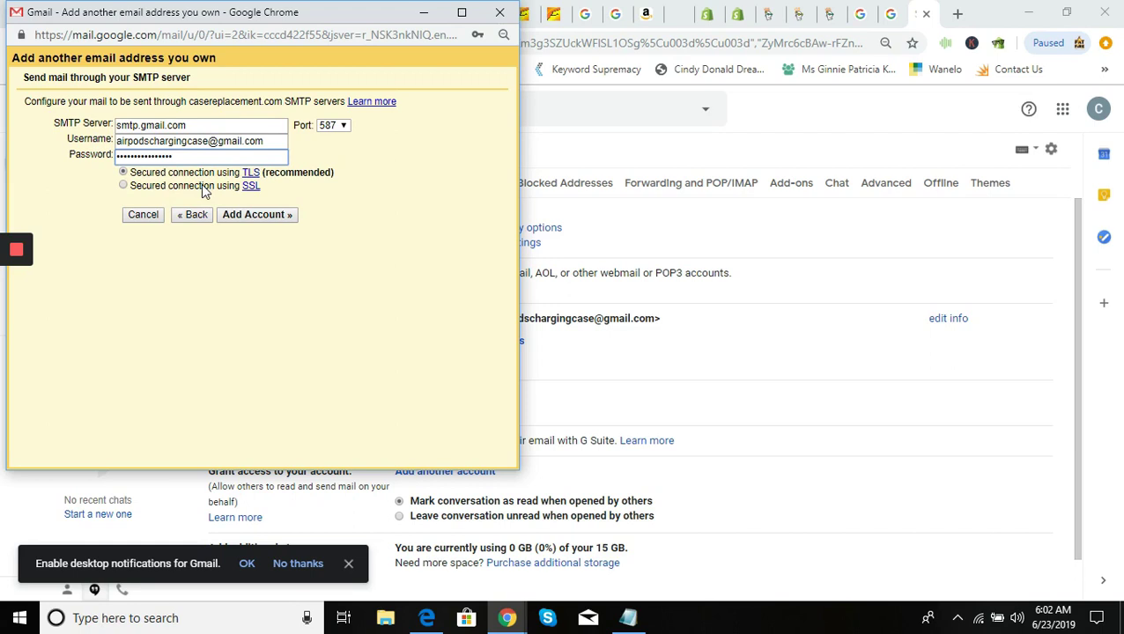
Add the account, decline saving the password, and return to the main Gmail window
left_click(255, 218)
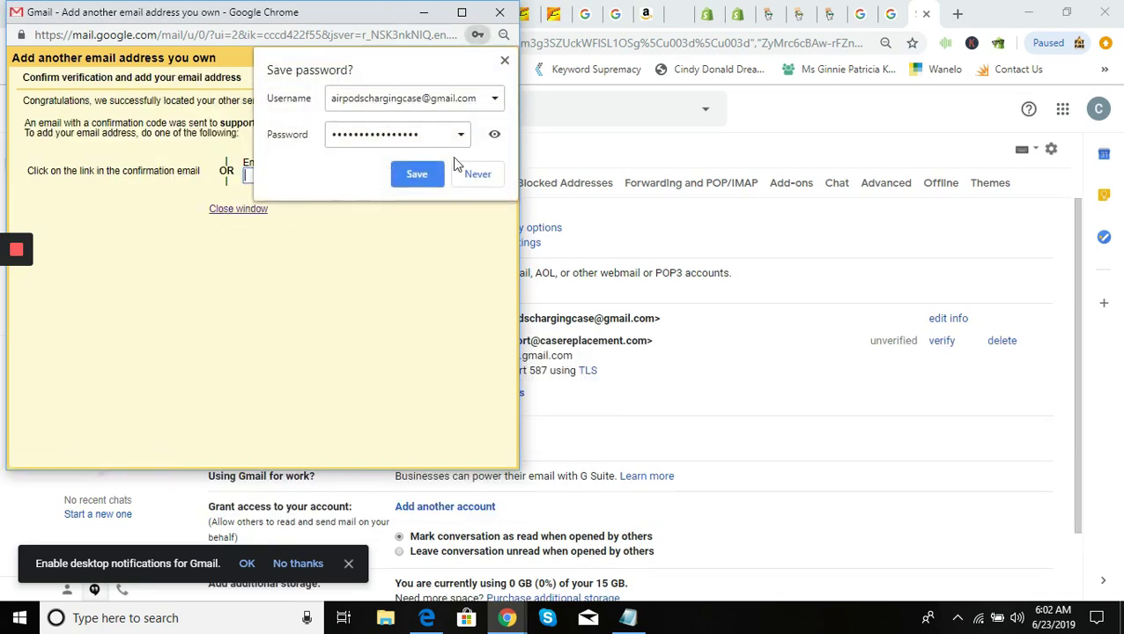
left_click(431, 165)
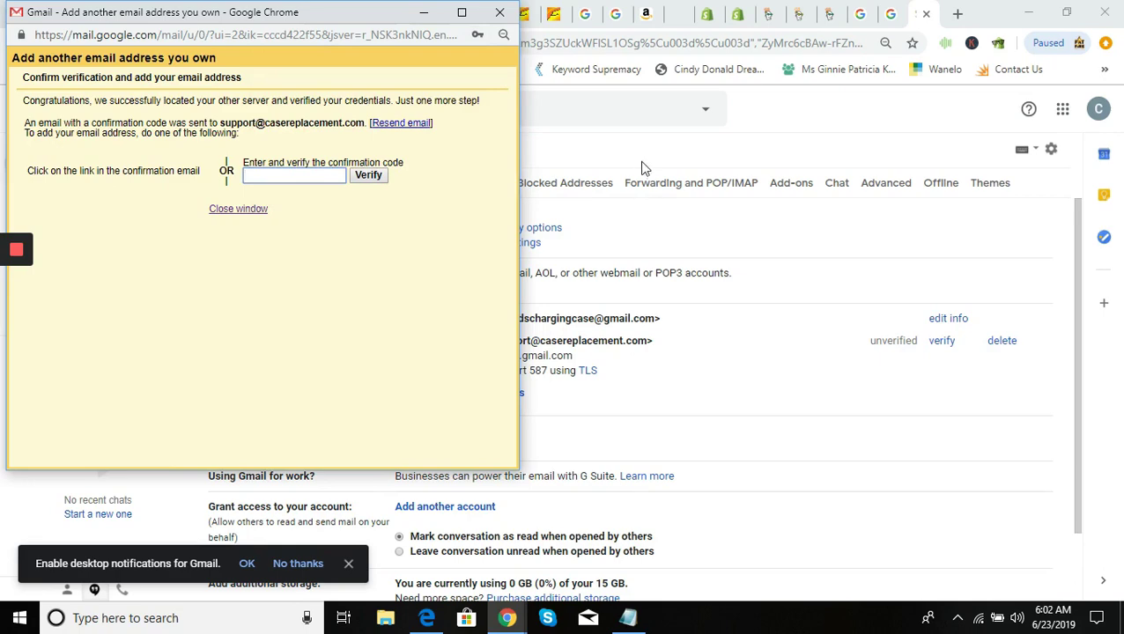
left_click(642, 167)
left_click(241, 190)
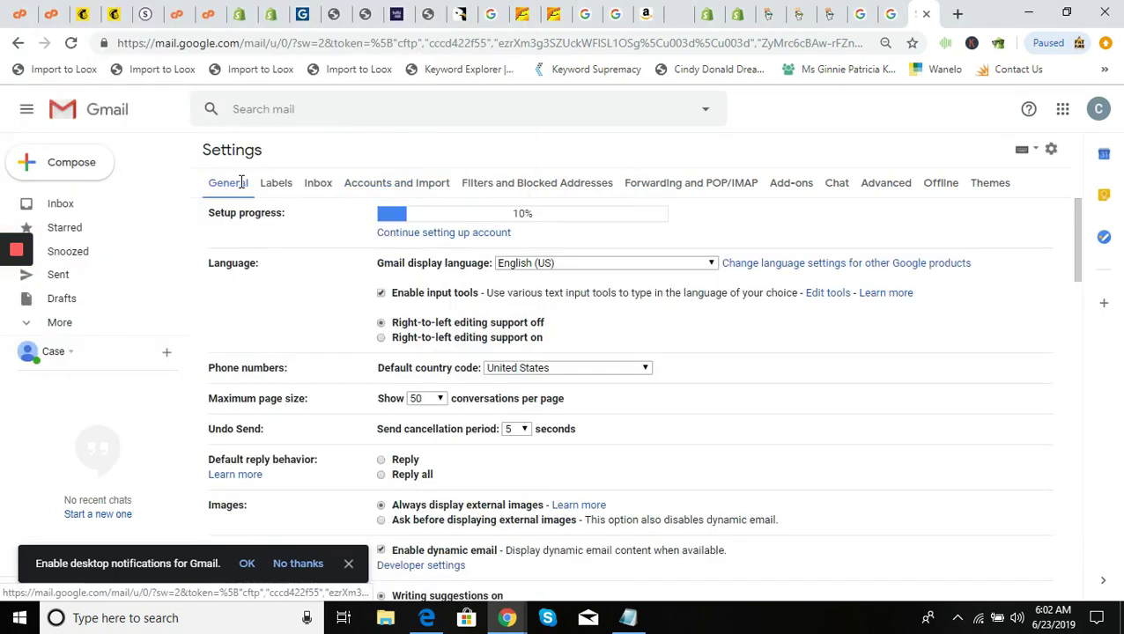
Open the Gmail Confirmation email from the inbox and confirm sending as the support address
left_click(97, 205)
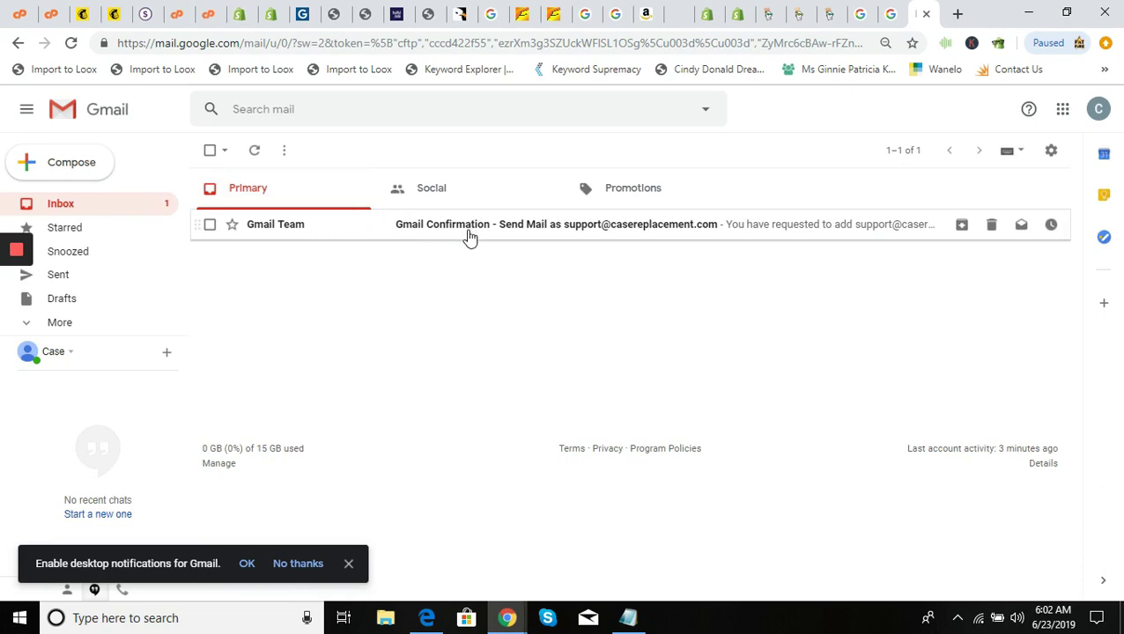
left_click(565, 227)
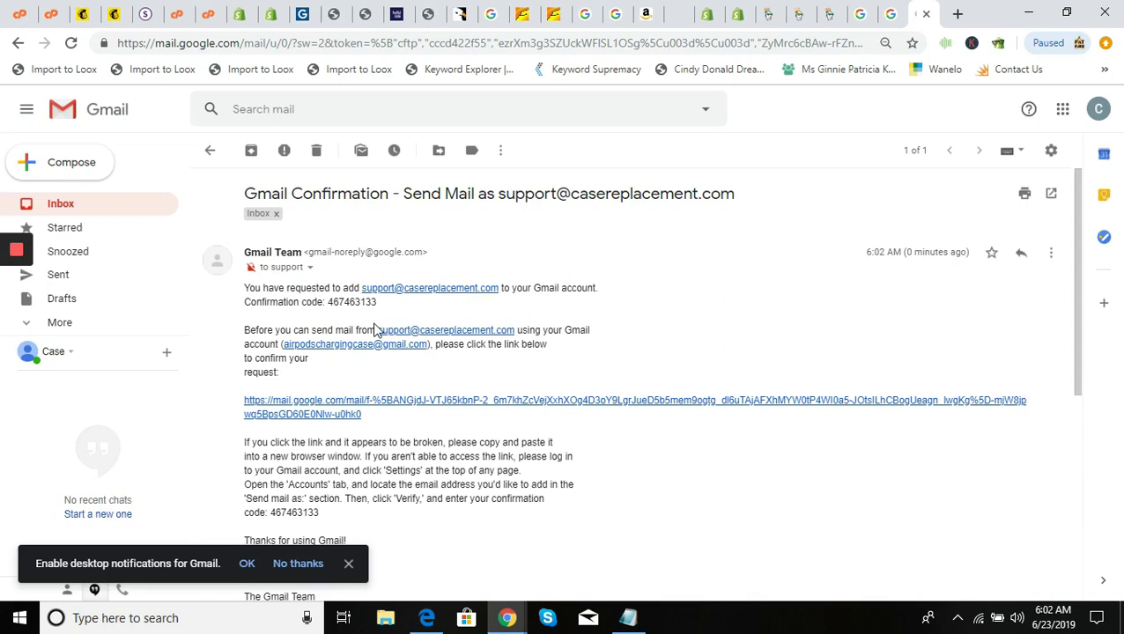
left_click(360, 406)
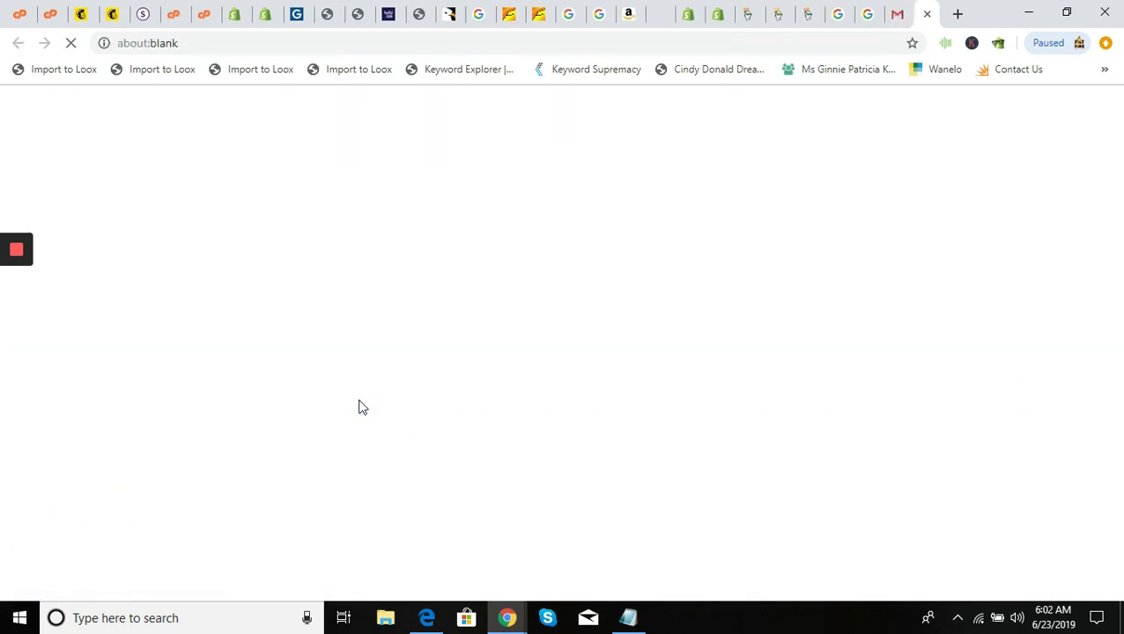
left_click(68, 233)
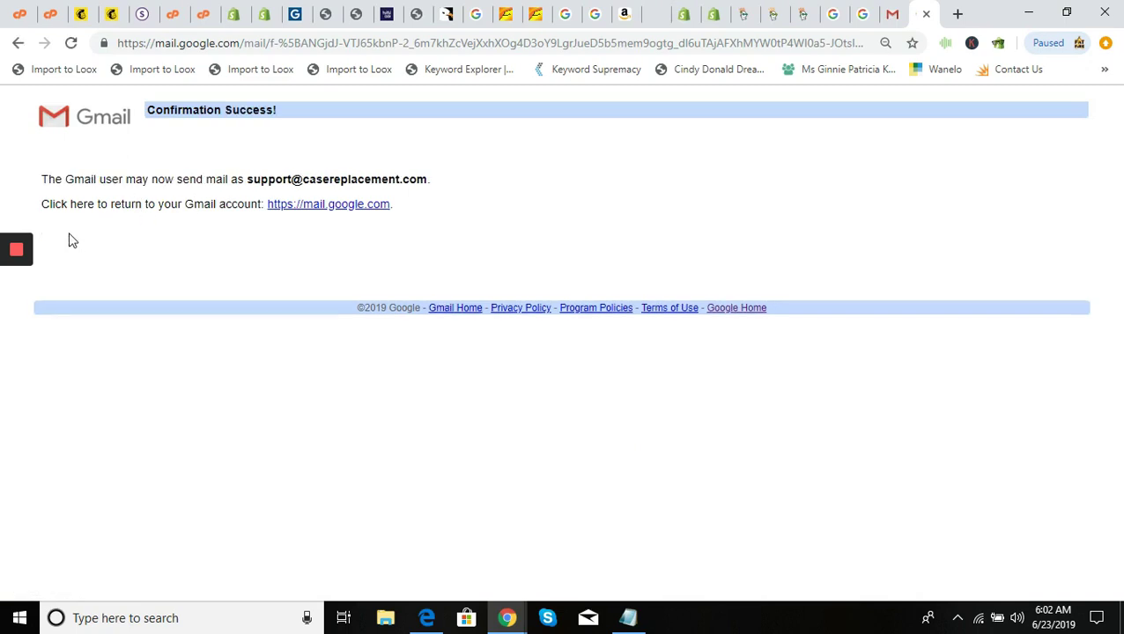
Return to Gmail and show Settings > Accounts and Import
left_click(893, 13)
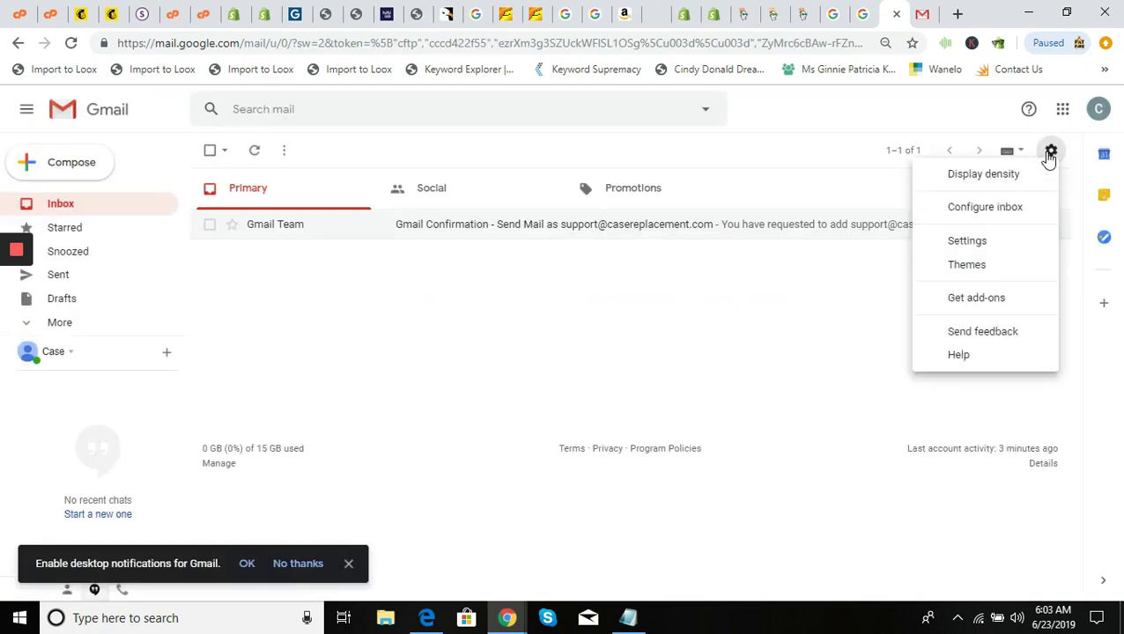
left_click(988, 244)
left_click(388, 182)
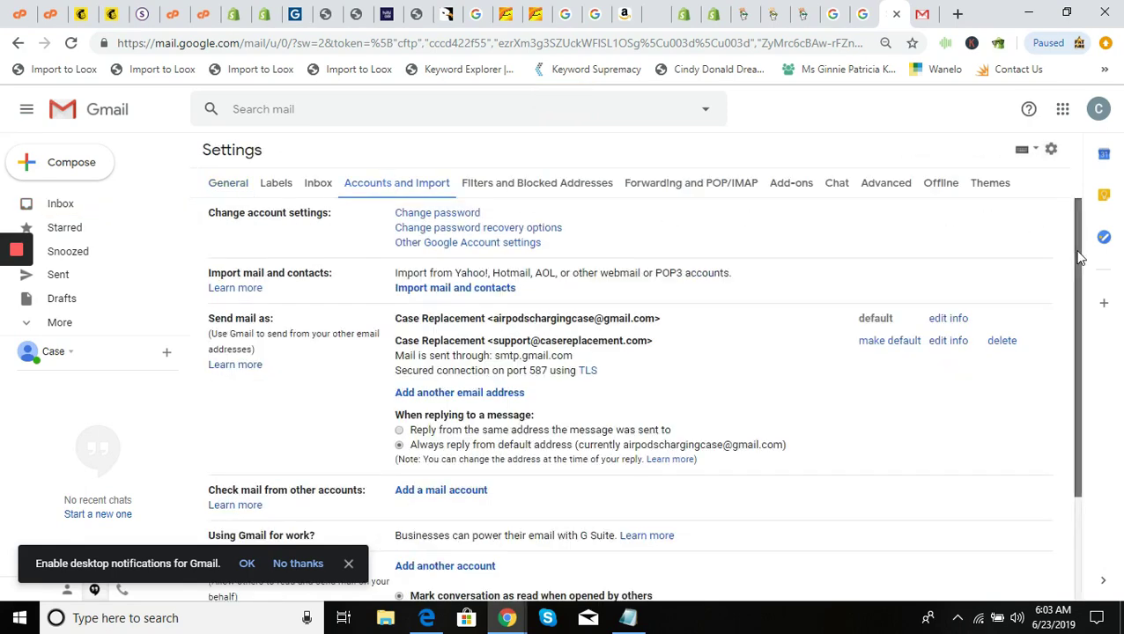
Make the support address the default sender and start a new message
left_click_drag(1075, 249, 1076, 290)
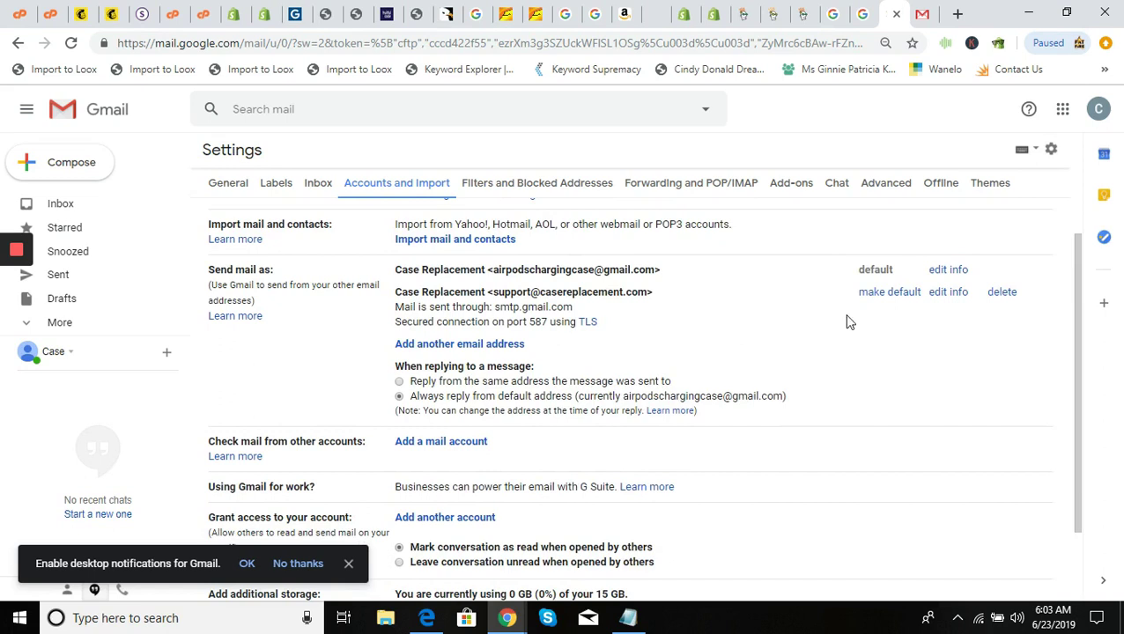
left_click(888, 296)
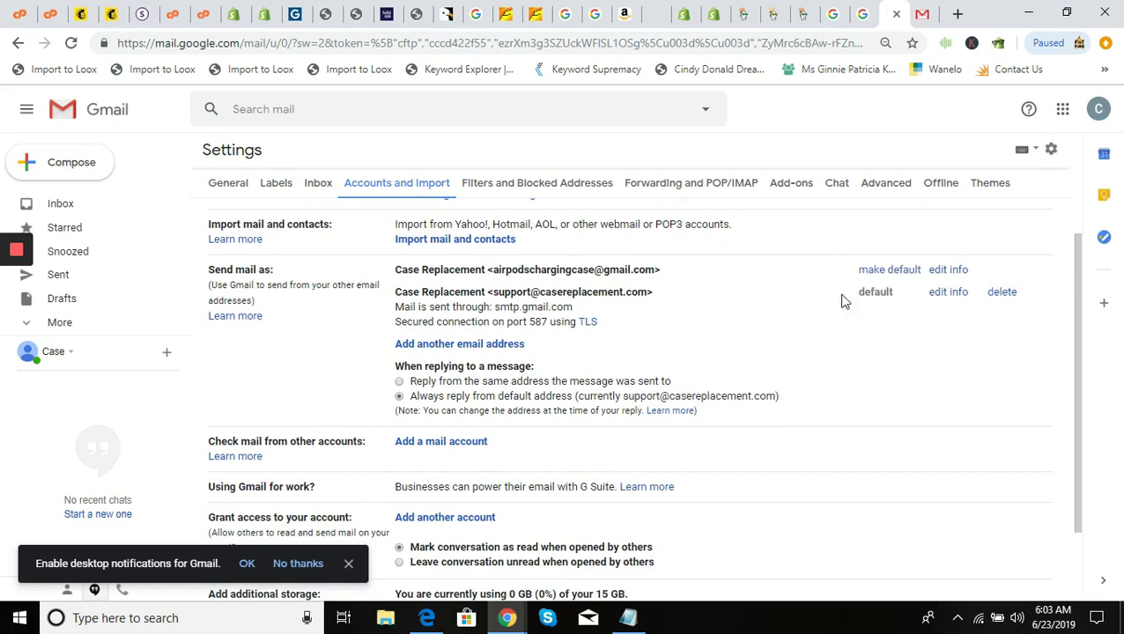
left_click(63, 163)
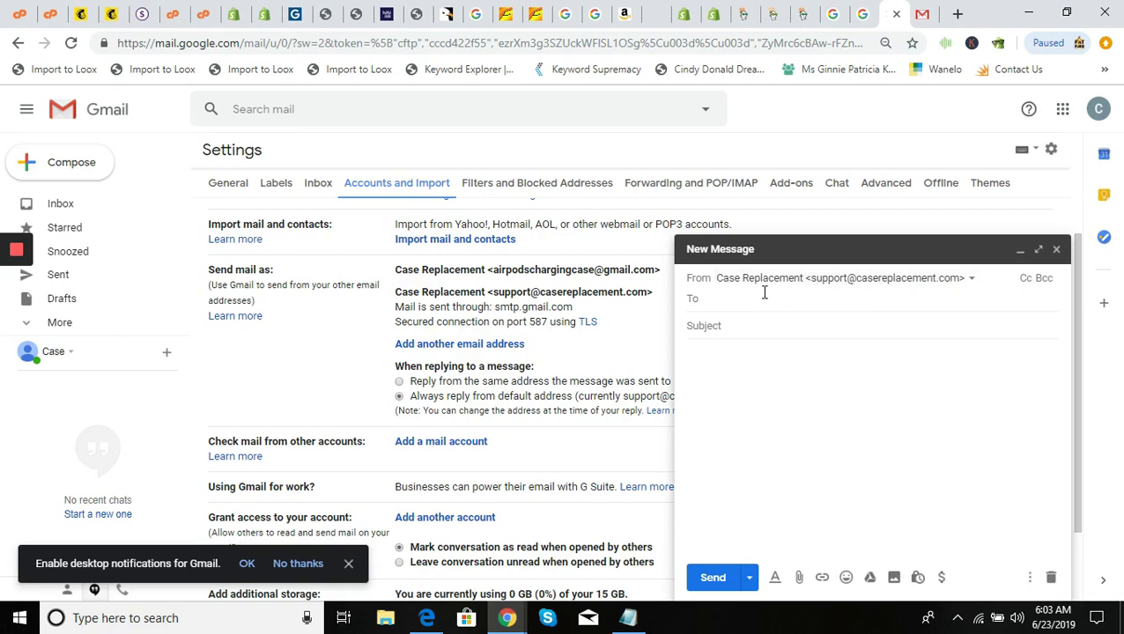
Send a test message with subject and body 'test' to the Gmail account, then check the inbox
left_click(769, 326)
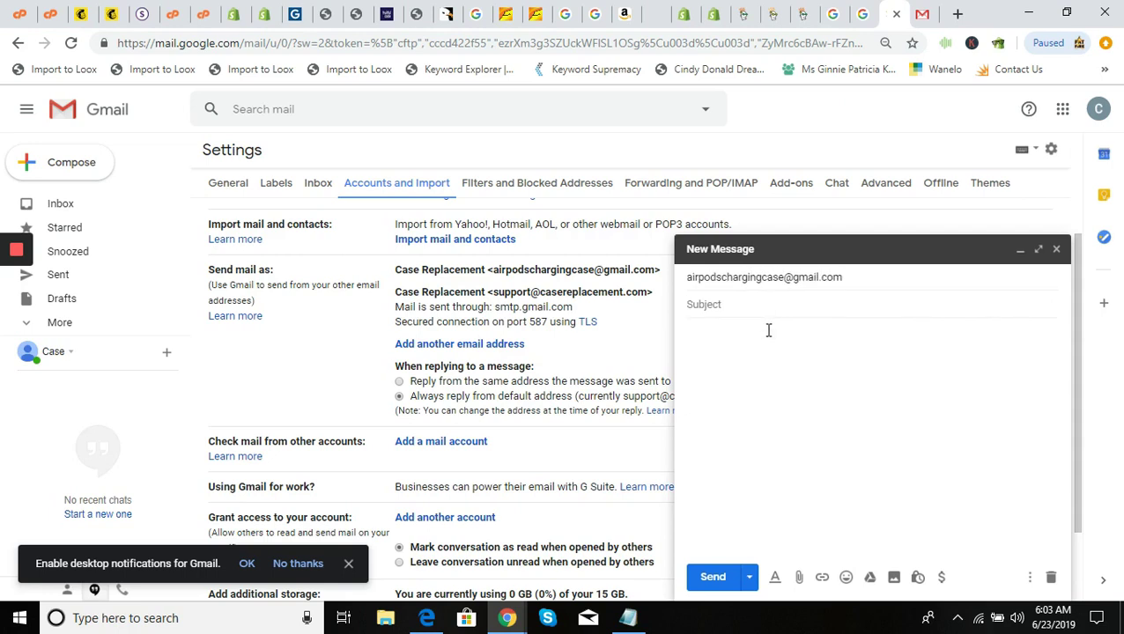
type("test")
left_click(770, 361)
type("test")
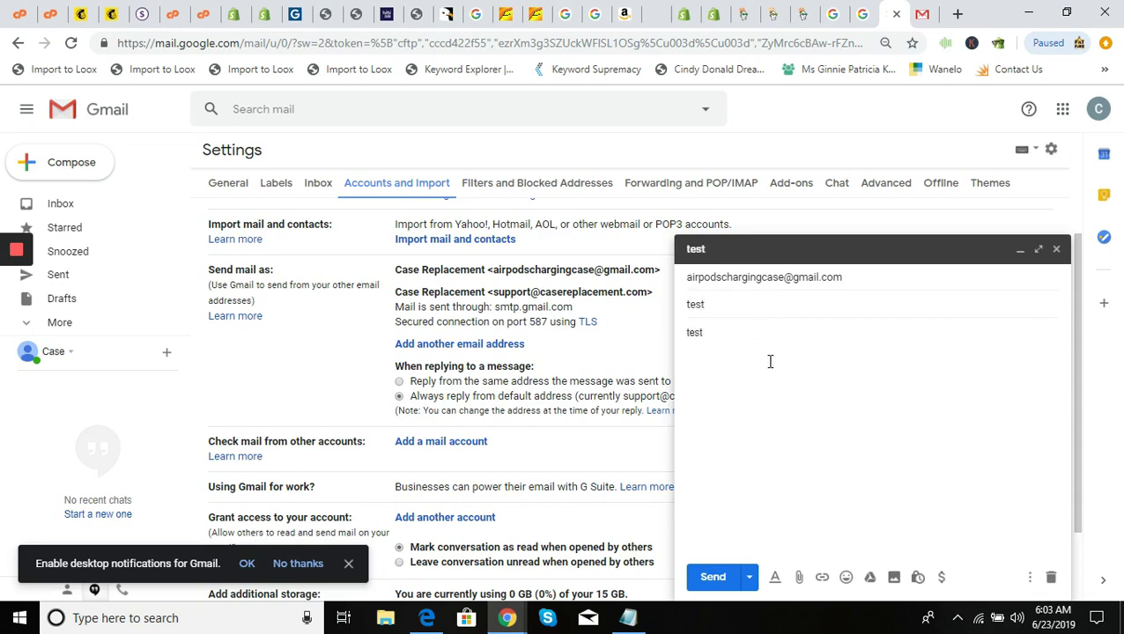
left_click(713, 578)
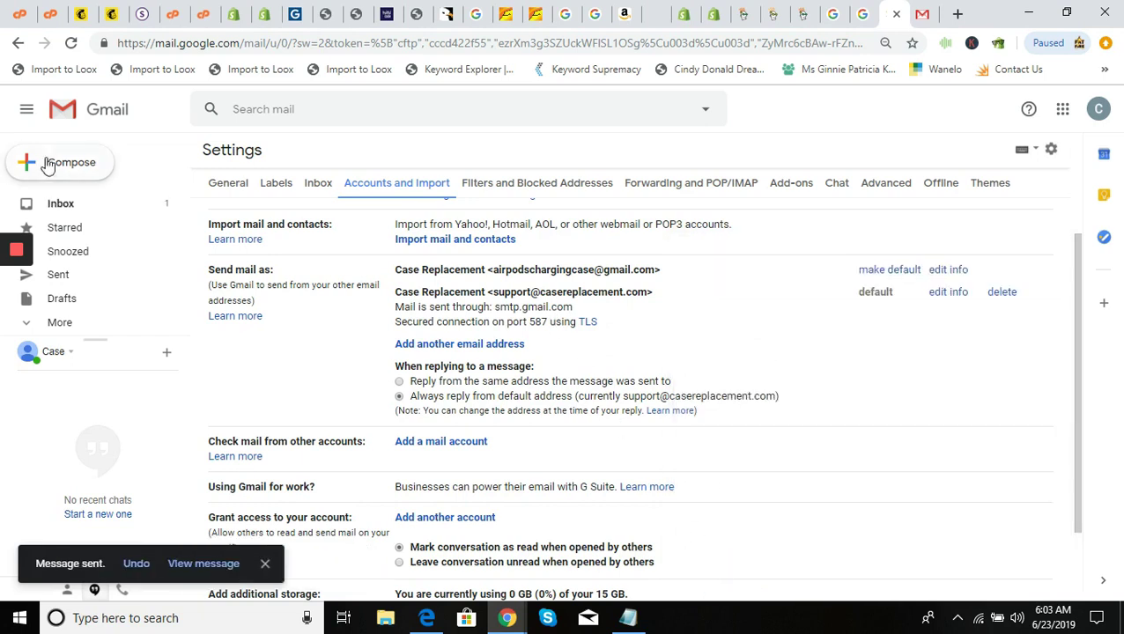
left_click(60, 204)
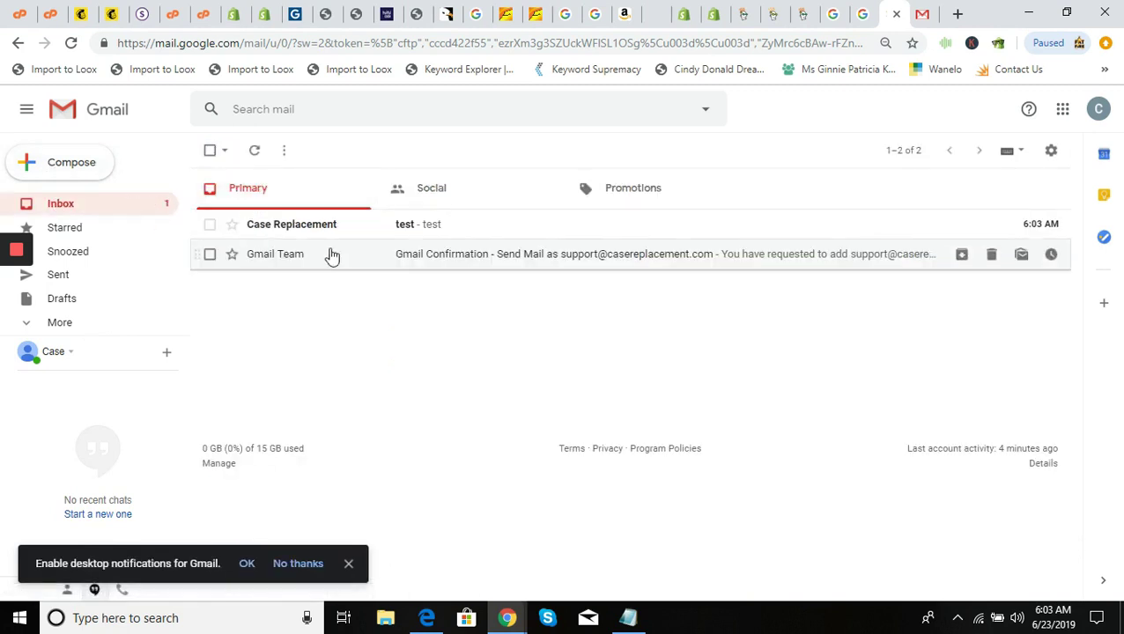
View the received 'test' email, then start a new message to check the default From address
left_click(408, 231)
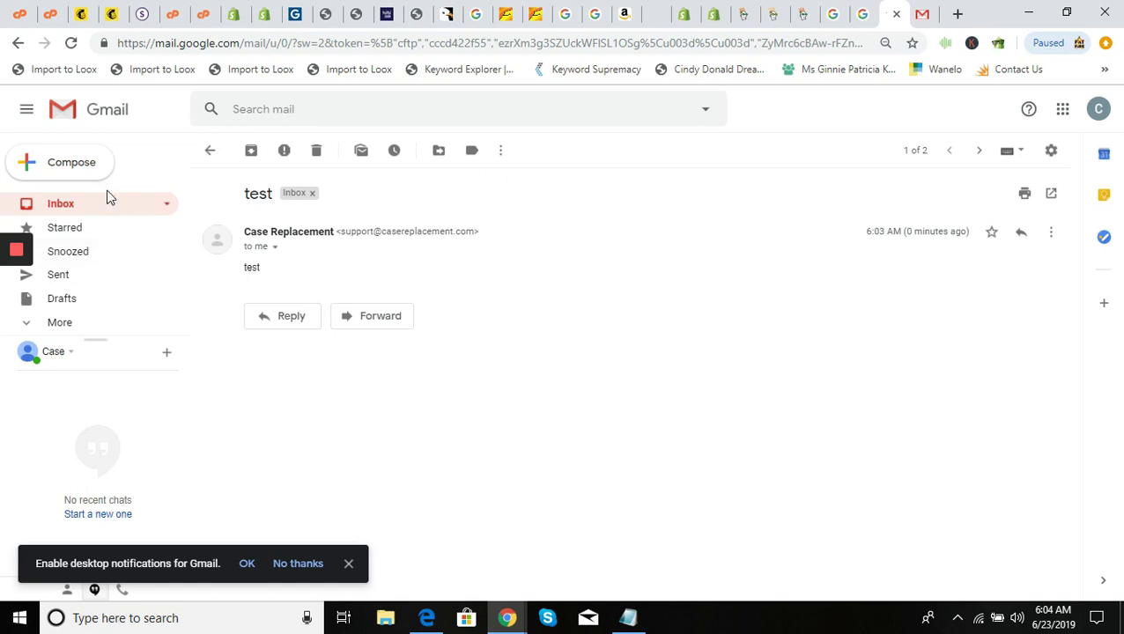
left_click(74, 164)
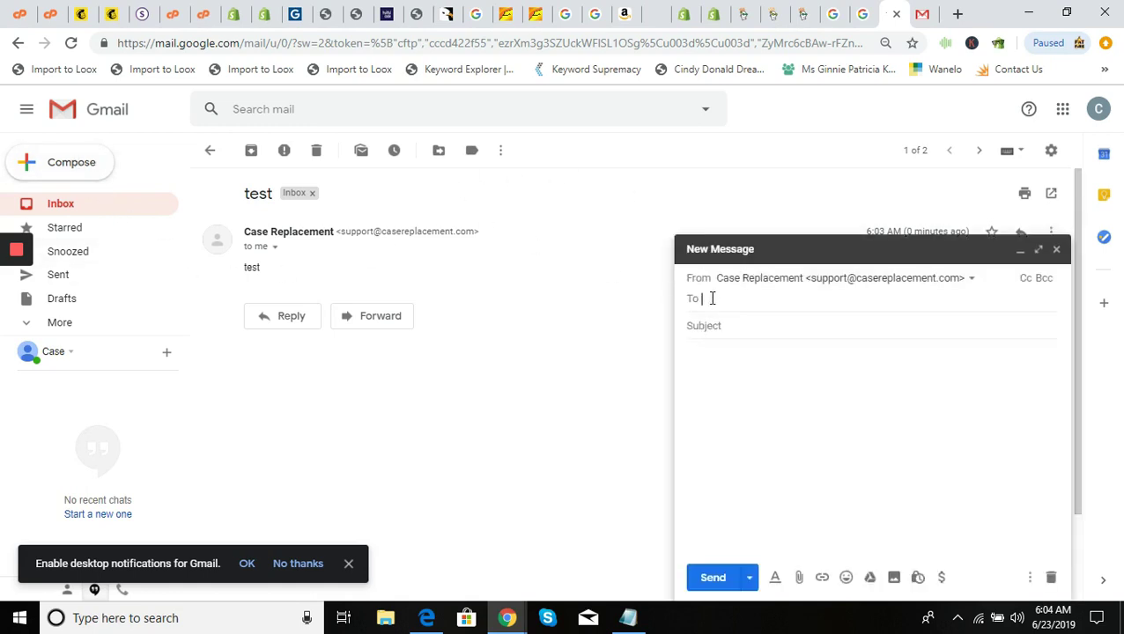